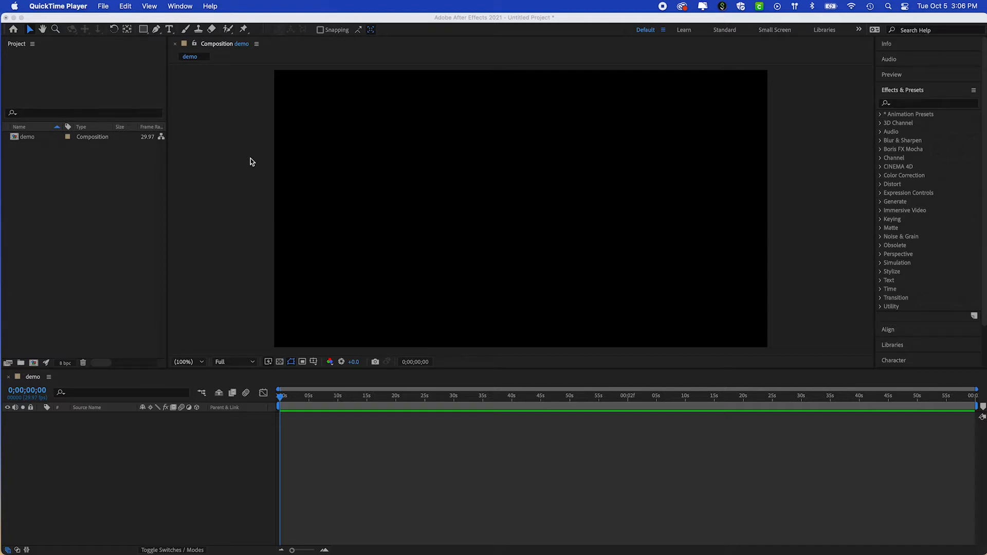
Step: Create a white solid layer named White Solid 1 at 1920 by 1080 px in the demo composition
left_click(150, 15)
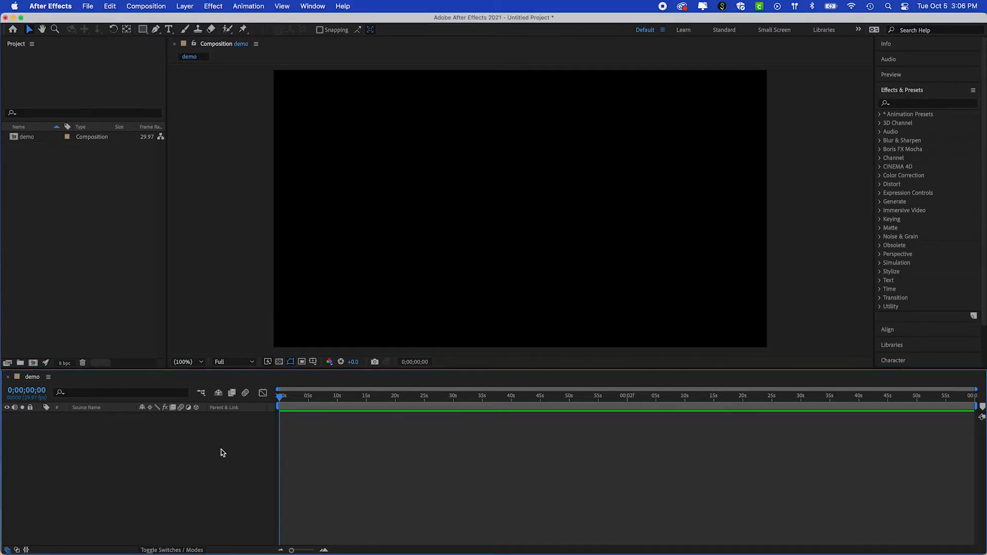
left_click(184, 4)
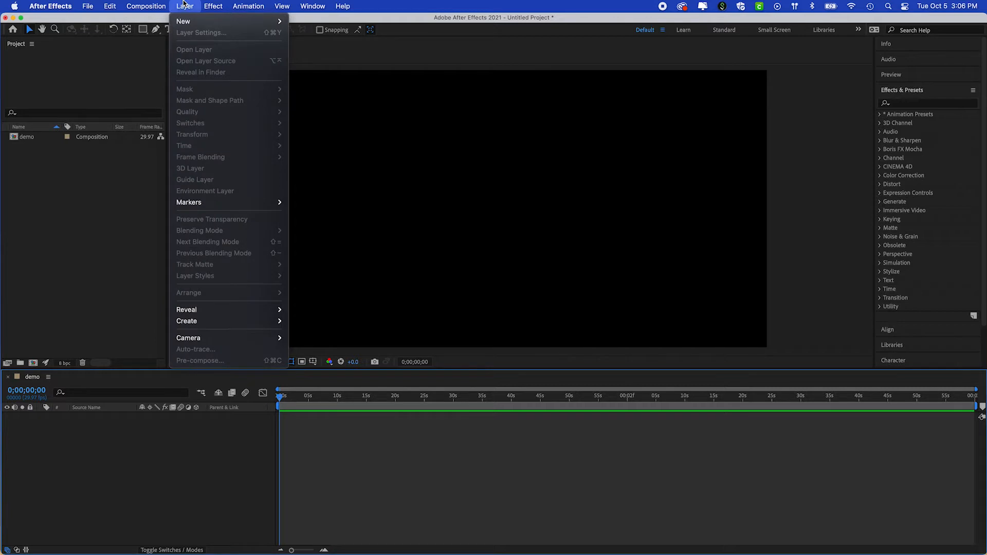
mouse_move(184, 22)
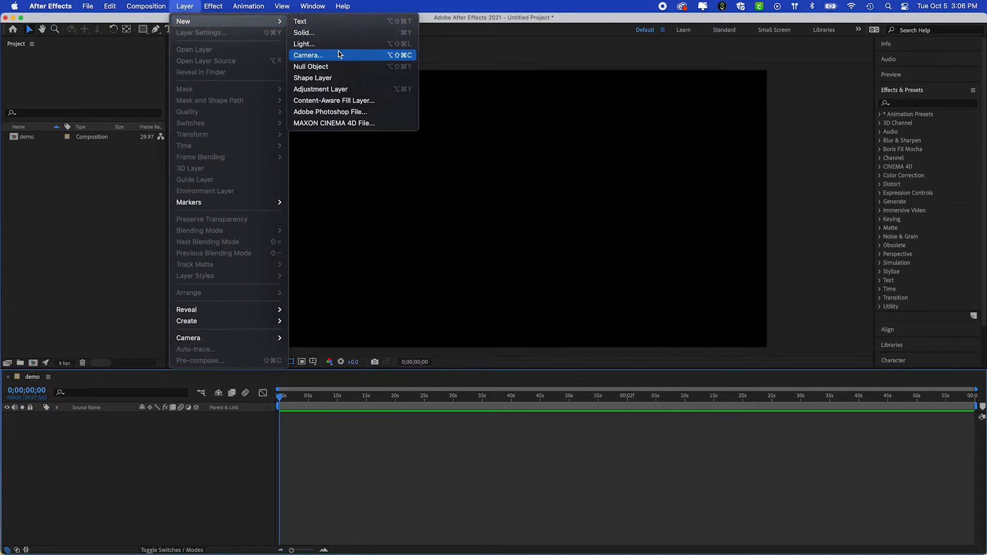
left_click(337, 33)
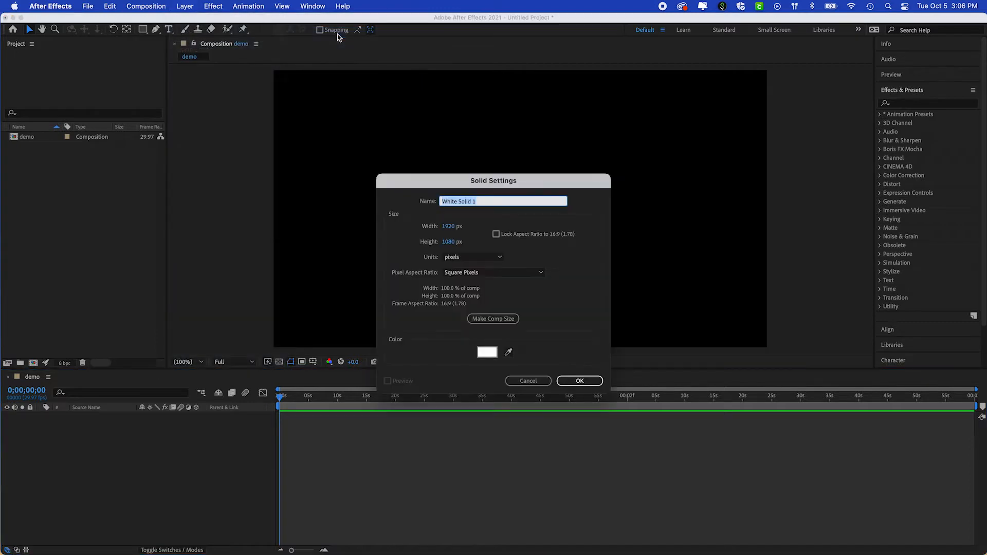
left_click_drag(594, 179, 605, 79)
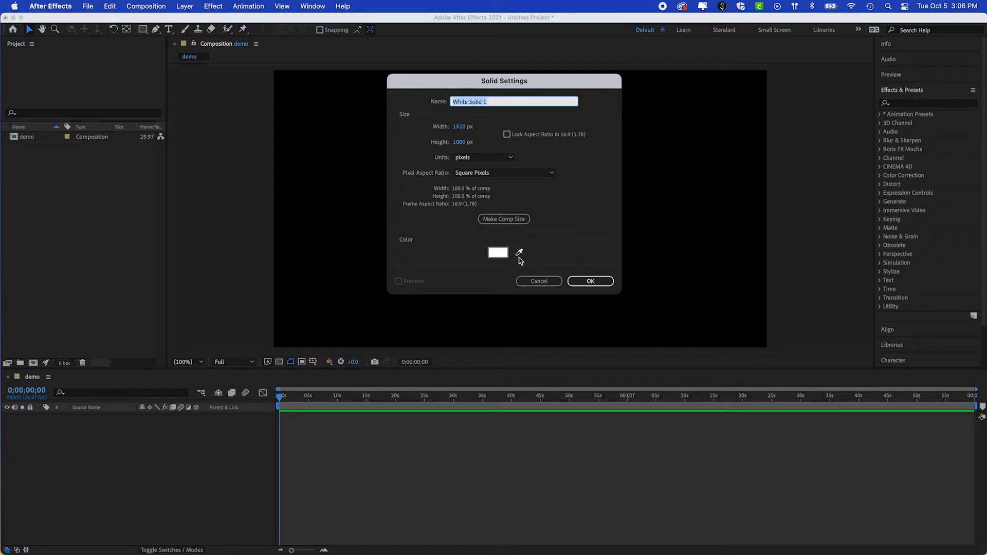
left_click(497, 252)
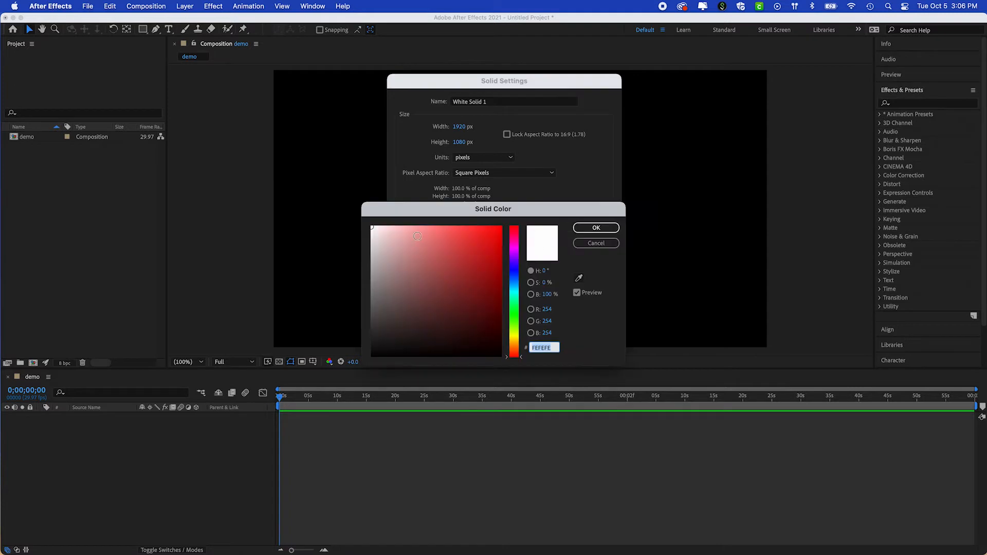
left_click(592, 228)
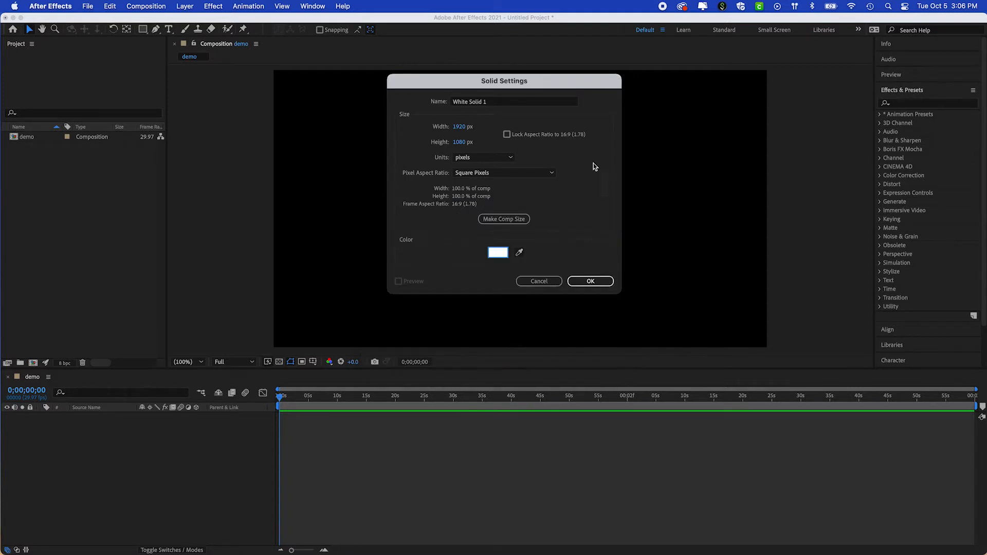
left_click(585, 286)
left_click(586, 284)
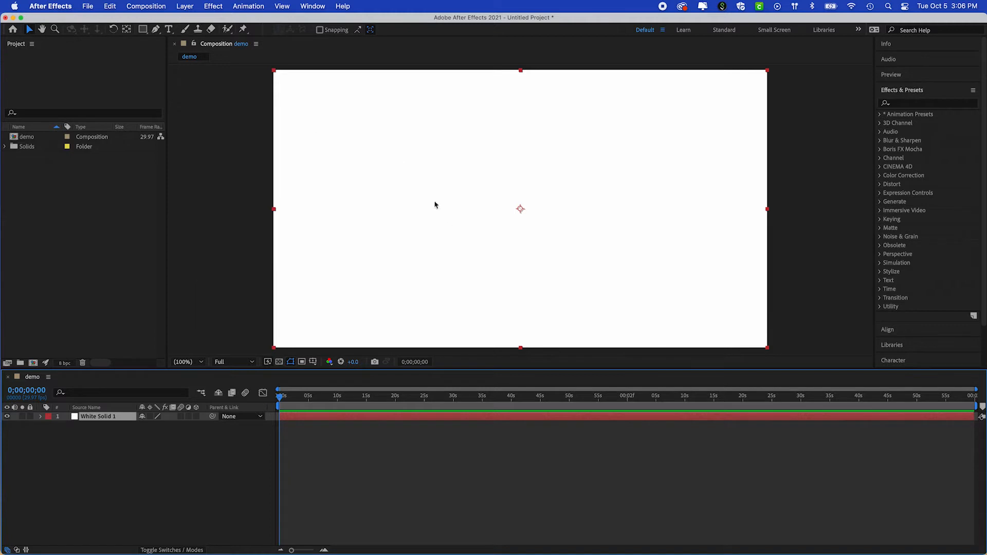
mouse_move(595, 282)
left_mouse_down()
mouse_move(572, 282)
mouse_move(642, 341)
mouse_move(544, 273)
mouse_move(581, 264)
mouse_move(617, 279)
mouse_move(599, 281)
left_mouse_up()
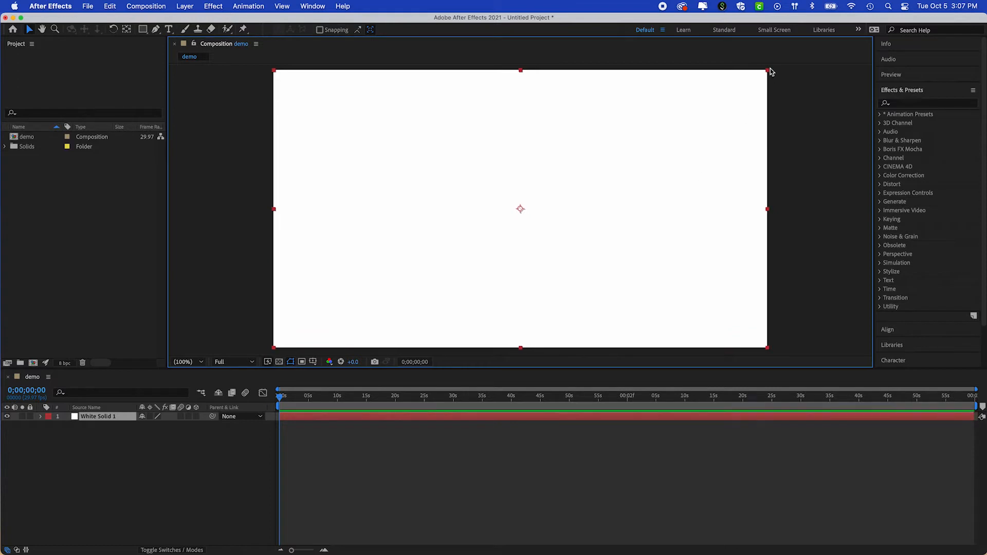
Step: Try stretching the white solid freely by its upper-right corner handle, and undo the resize
left_click_drag(767, 70, 781, 95)
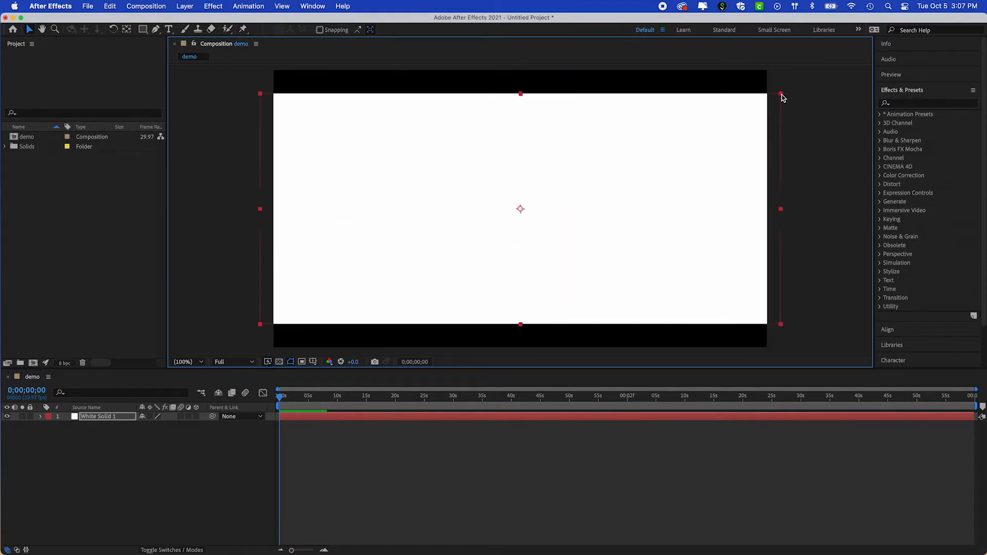
key("super+z")
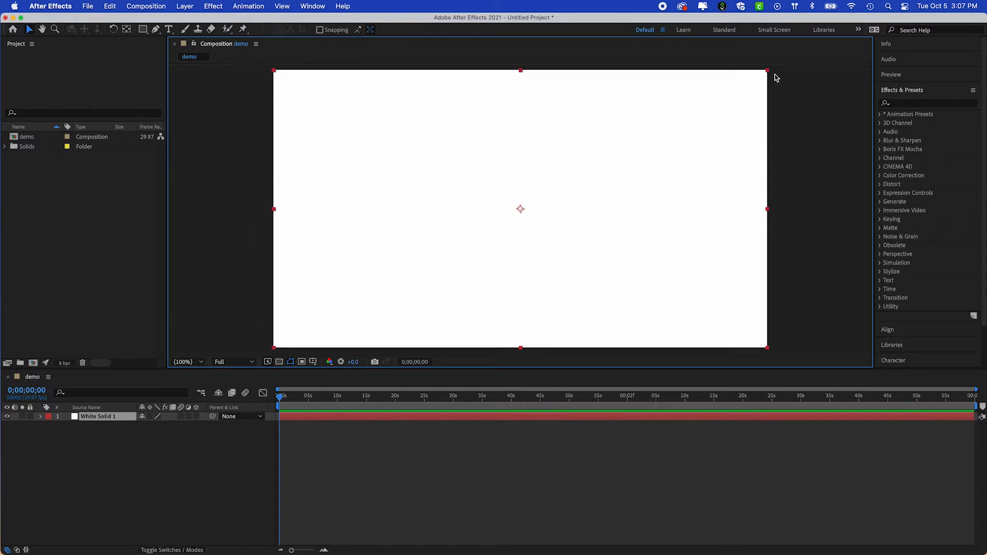
left_click(770, 75)
left_click(766, 76)
left_click_drag(768, 74, 770, 108)
Step: Try shrinking the white solid proportionally by its upper-right corner handle, and return it to the composition's size
left_click_drag(769, 73, 727, 99)
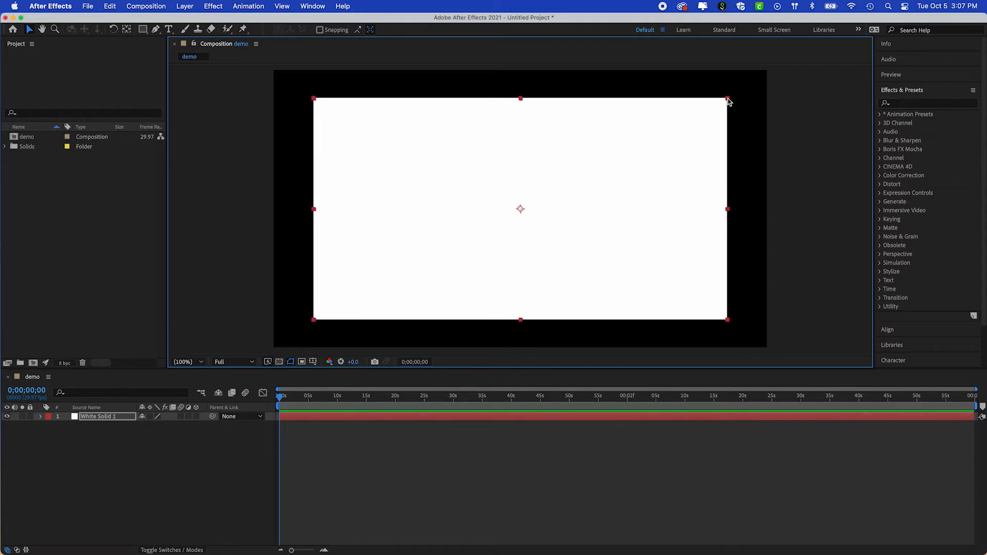
key("super+alt+f")
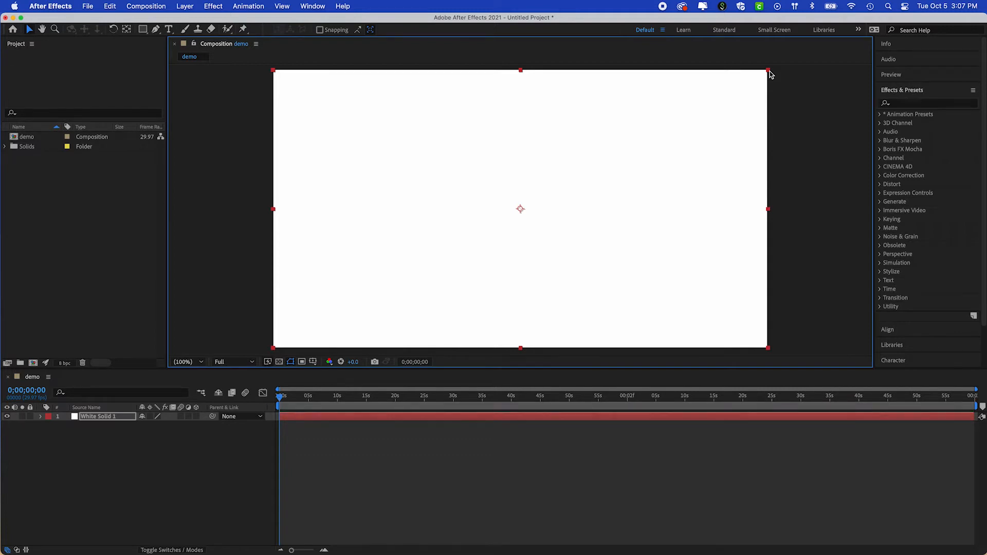
left_click_drag(769, 75, 698, 130)
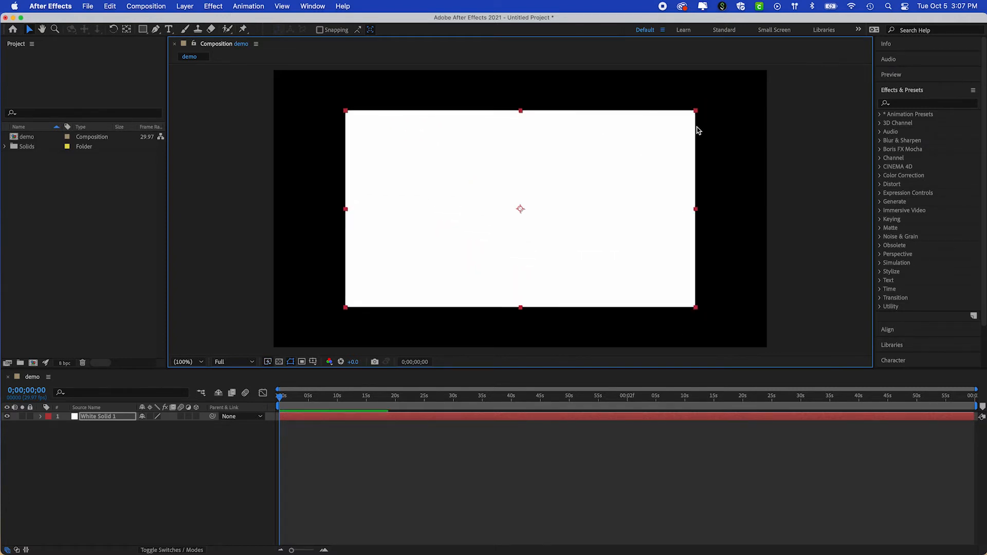
key("super+alt+f")
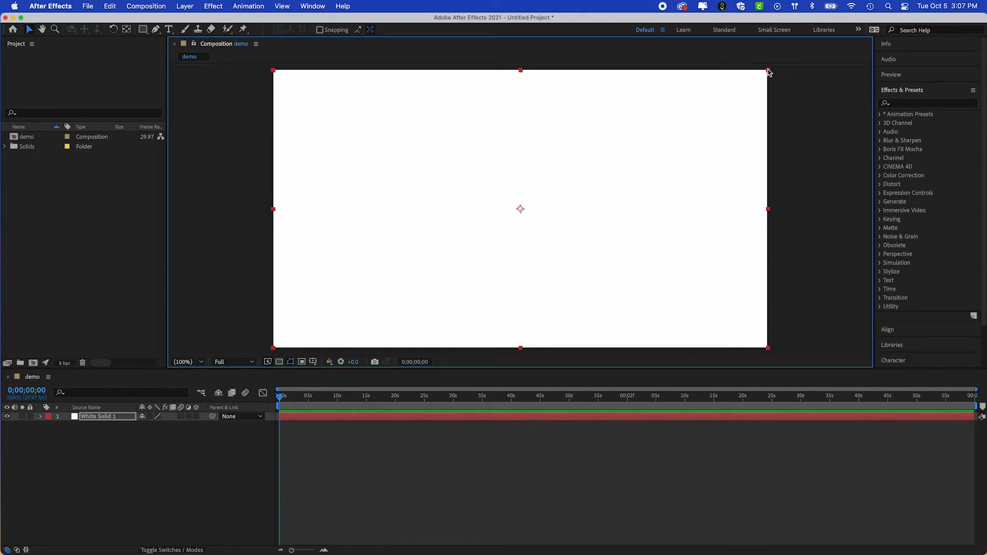
Step: Deselect and reselect the white solid, and expand its Transform properties in the timeline
key("super+shift+a")
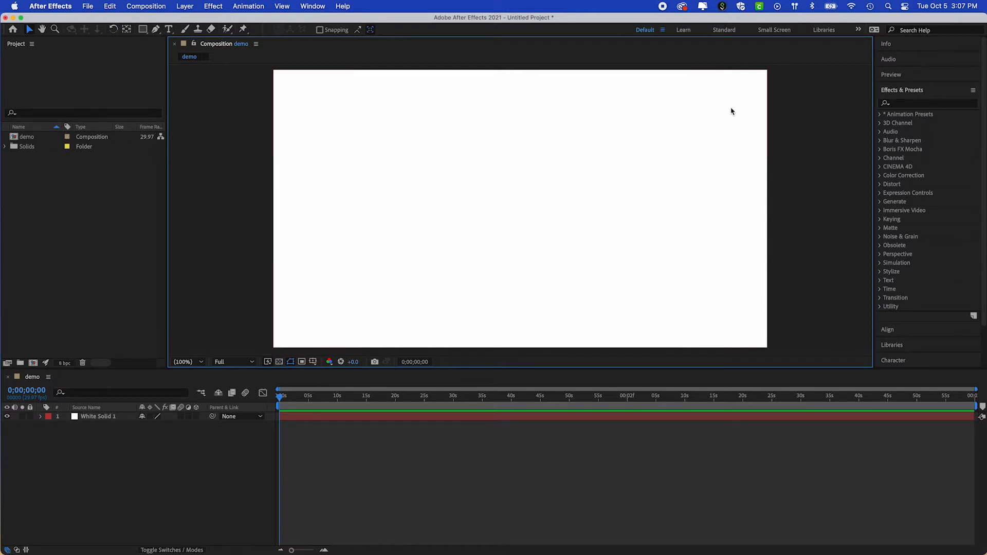
left_click(757, 160)
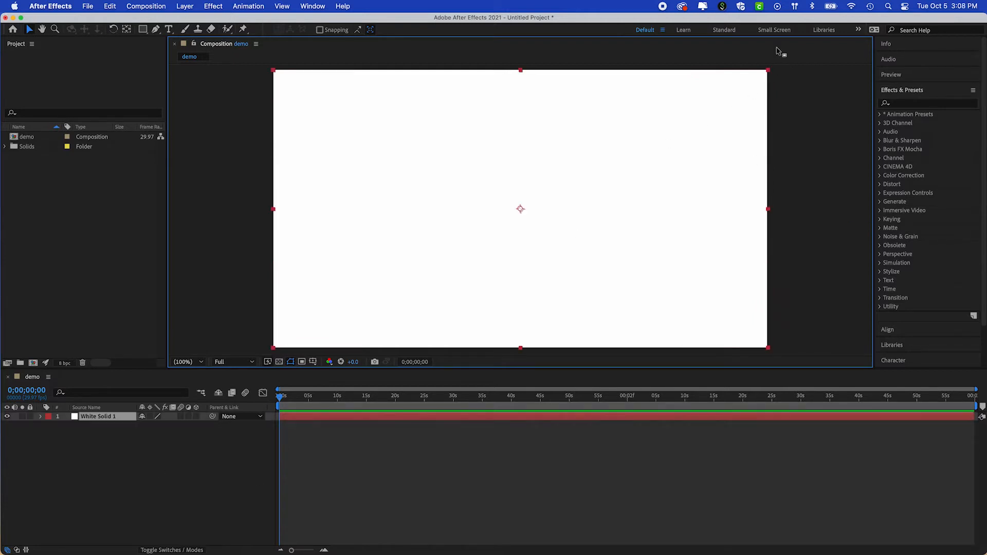
key("Return")
mouse_move(770, 75)
left_mouse_down()
mouse_move(685, 132)
mouse_move(768, 70)
left_mouse_up()
left_click(40, 417)
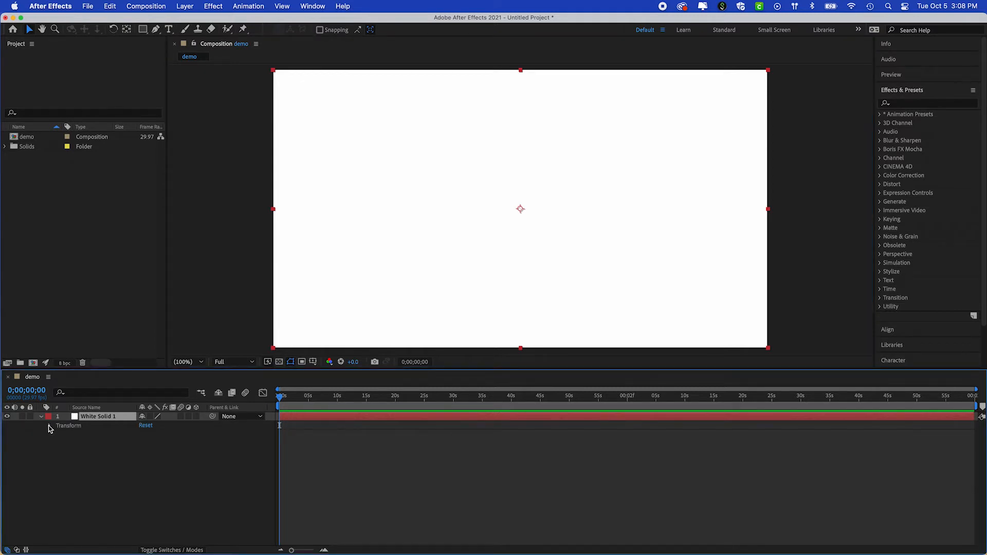
left_click(49, 426)
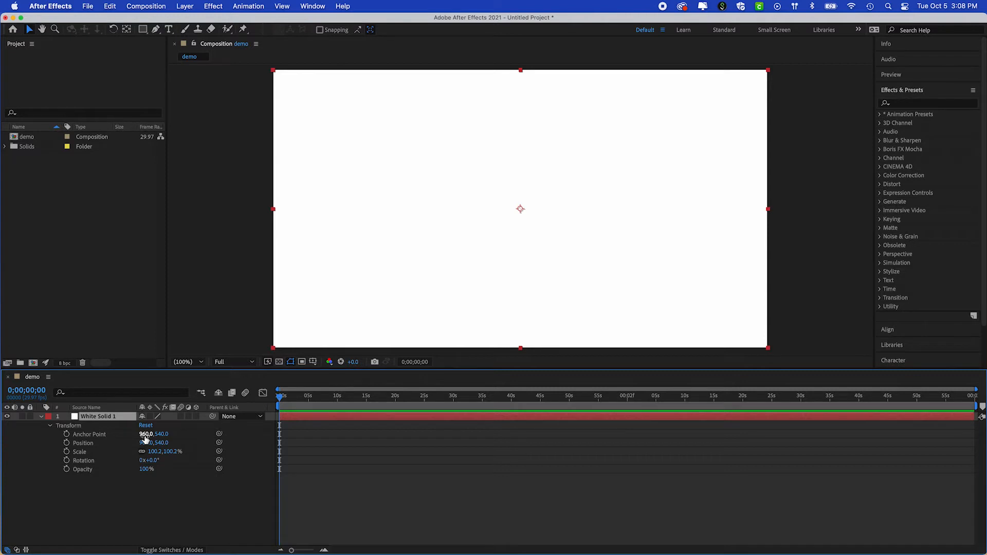
Step: Try shifting the white solid's Anchor Point X to 969 and changing its Position, undoing each change
left_click_drag(145, 437, 150, 437)
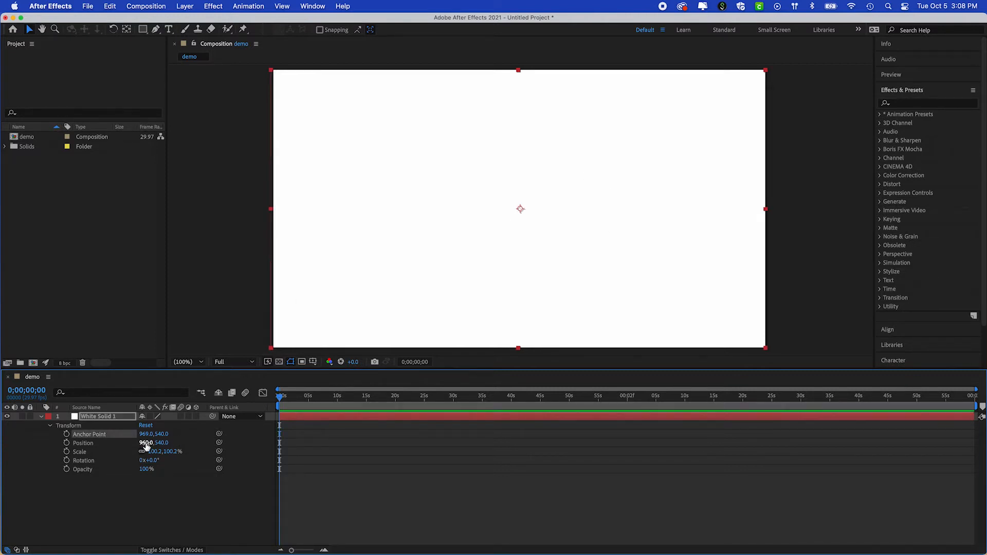
key("super+z")
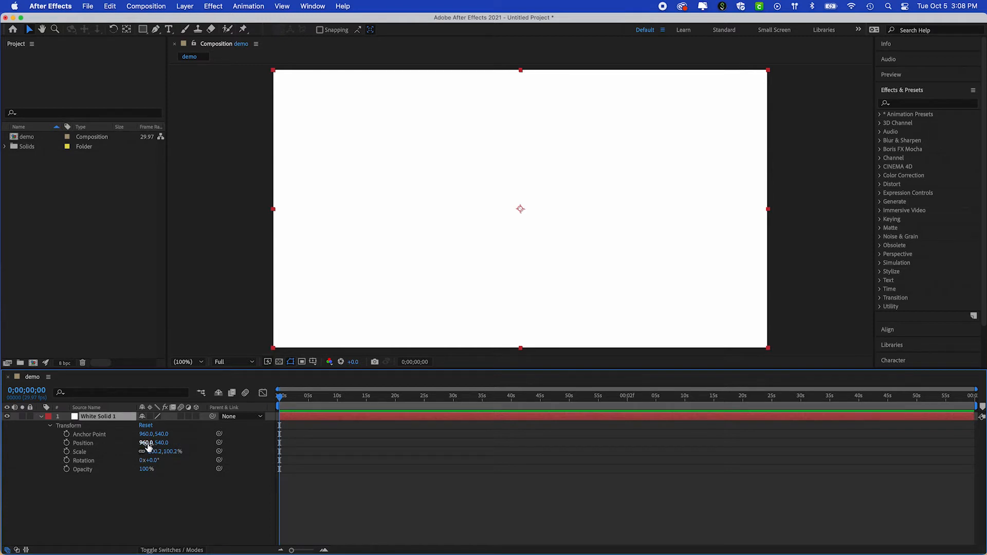
mouse_move(148, 447)
left_mouse_down()
mouse_move(162, 446)
mouse_move(133, 454)
mouse_move(154, 455)
left_mouse_up()
key("super+z")
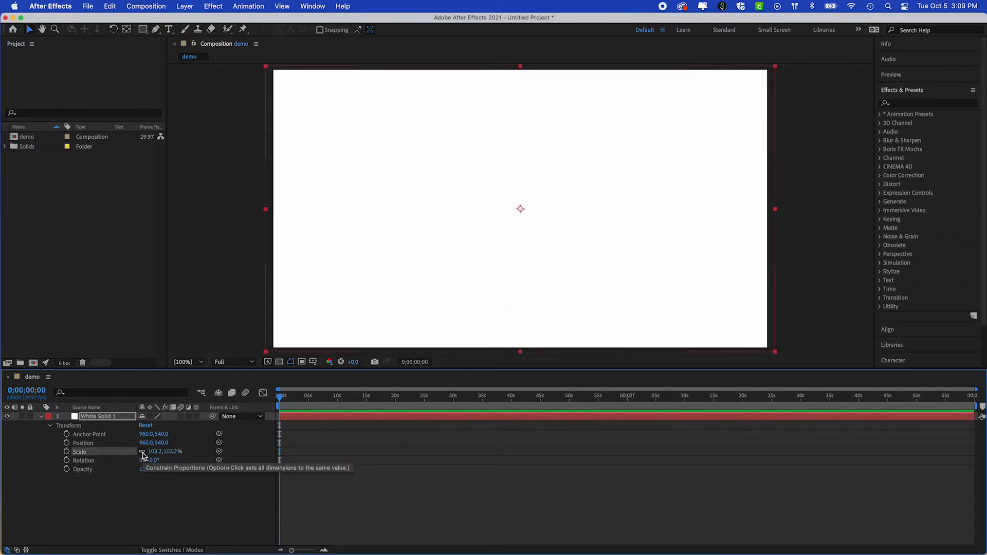
Step: Set the white solid's Scale to 100% in both dimensions
left_click(142, 453)
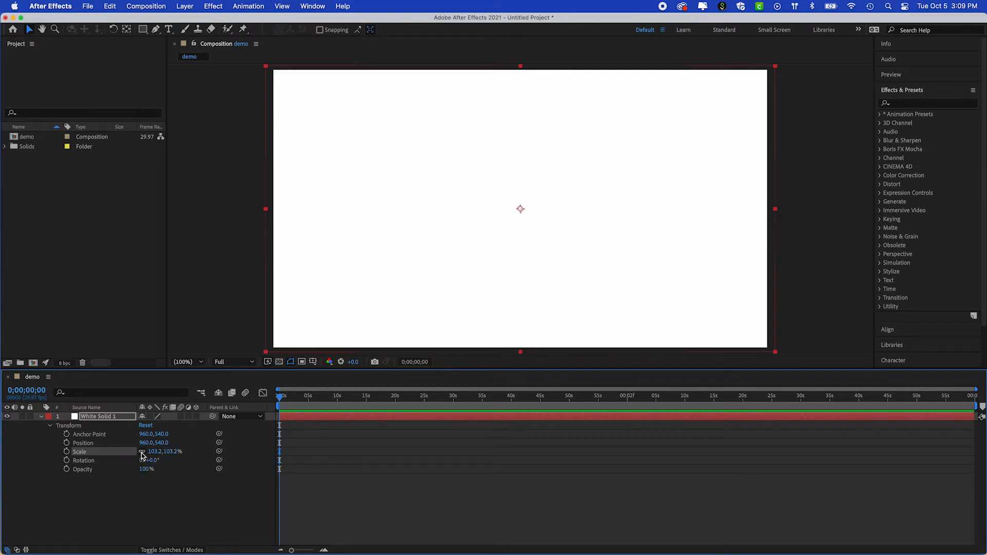
left_click(154, 451)
type("100")
key("Return")
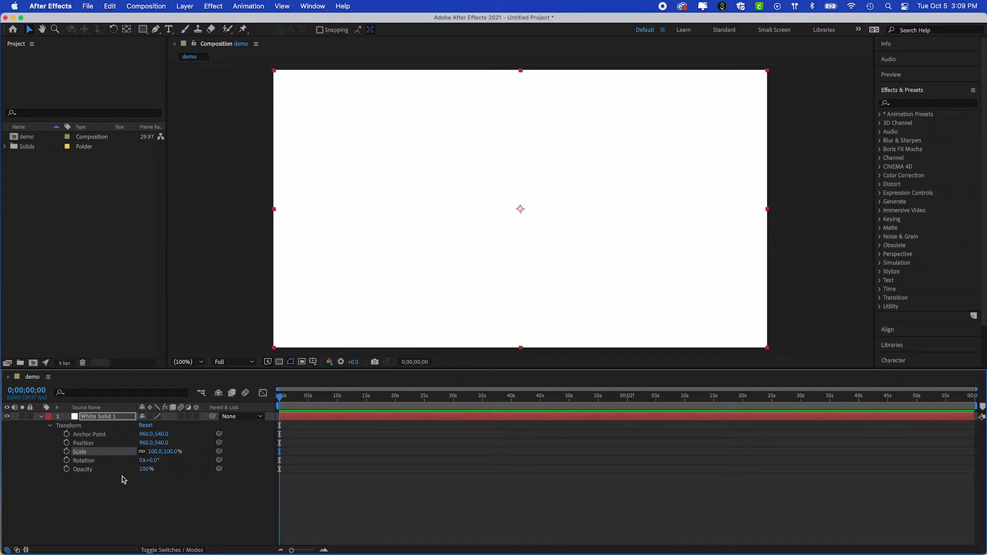
Step: Try changing the white solid's Rotation value, and undo the change
mouse_move(144, 460)
left_mouse_down()
mouse_move(178, 460)
mouse_move(135, 470)
mouse_move(155, 471)
left_mouse_up()
key("super+z")
key("super+z")
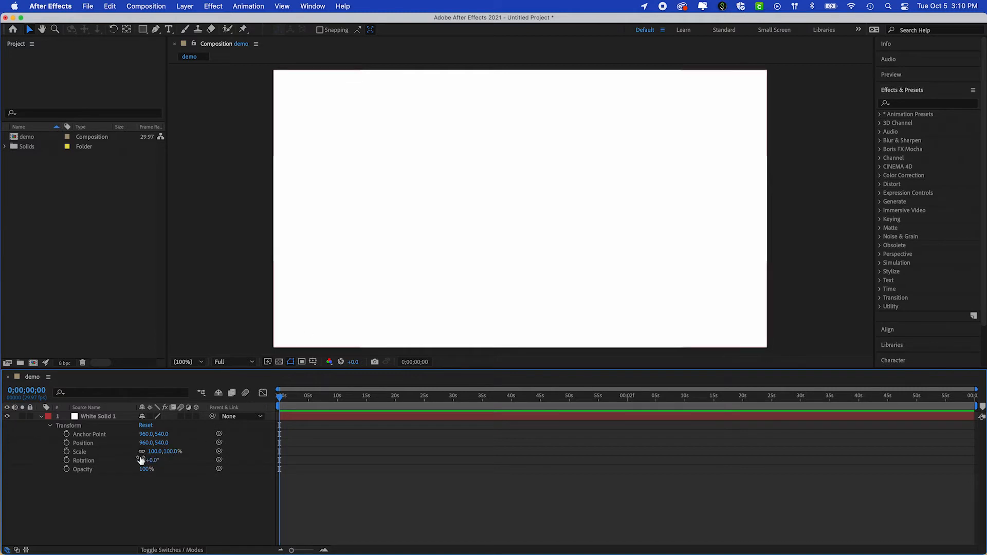
Step: Keyframe the white solid's Scale from 100% at 0;00;00;00 to 25% at 0;00;06;22
left_click(67, 452)
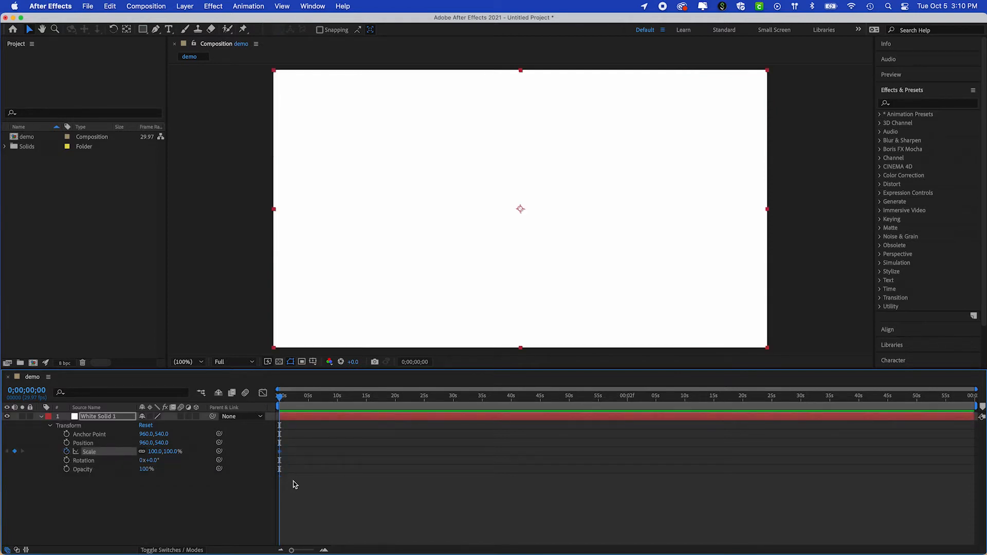
mouse_move(280, 455)
mouse_move(283, 400)
left_mouse_down()
mouse_move(345, 401)
mouse_move(280, 400)
left_mouse_up()
mouse_move(279, 399)
left_mouse_down()
mouse_move(312, 400)
mouse_move(272, 404)
left_mouse_up()
left_click_drag(281, 400, 320, 399)
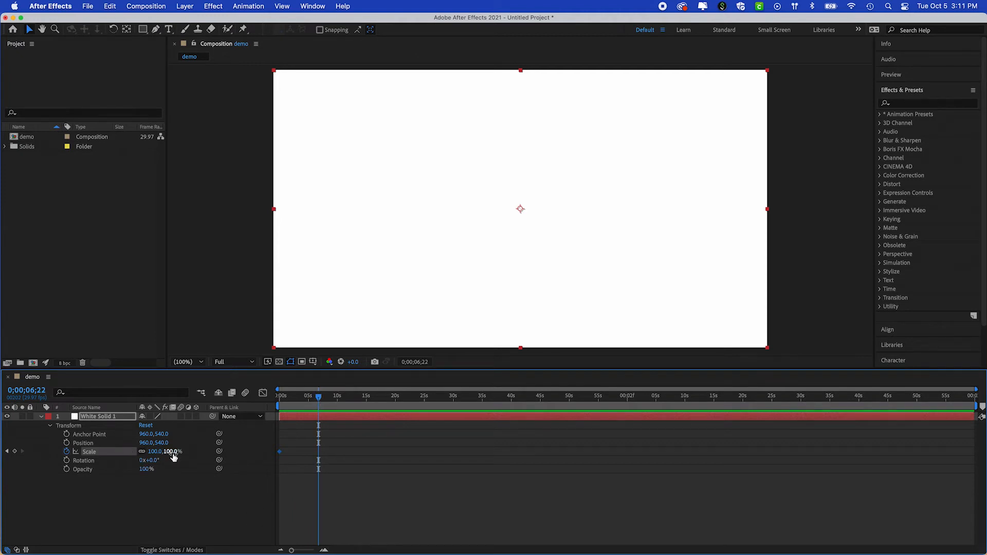
left_click_drag(173, 456, 137, 456)
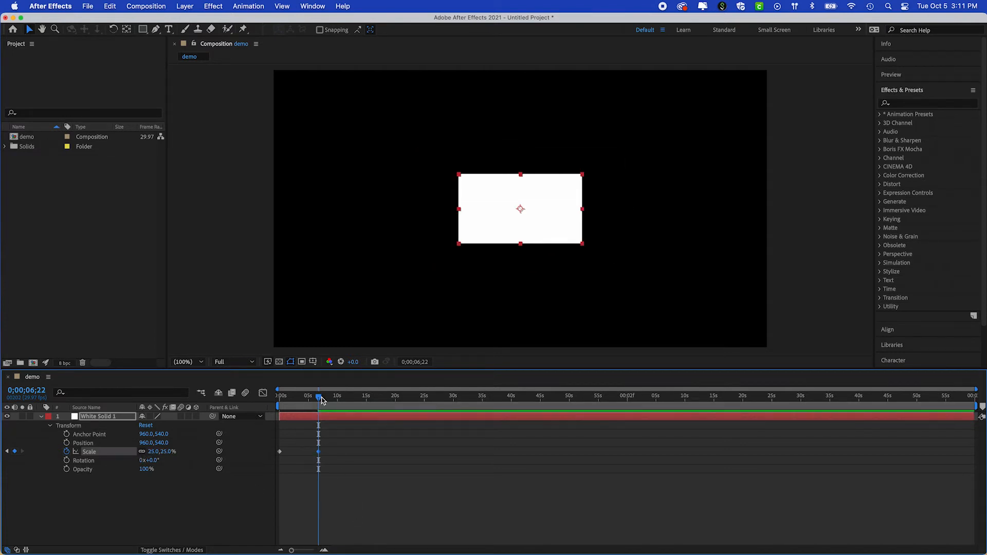
Step: Play back the scale animation from the start of the composition, and stop it past the second keyframe
key("Home")
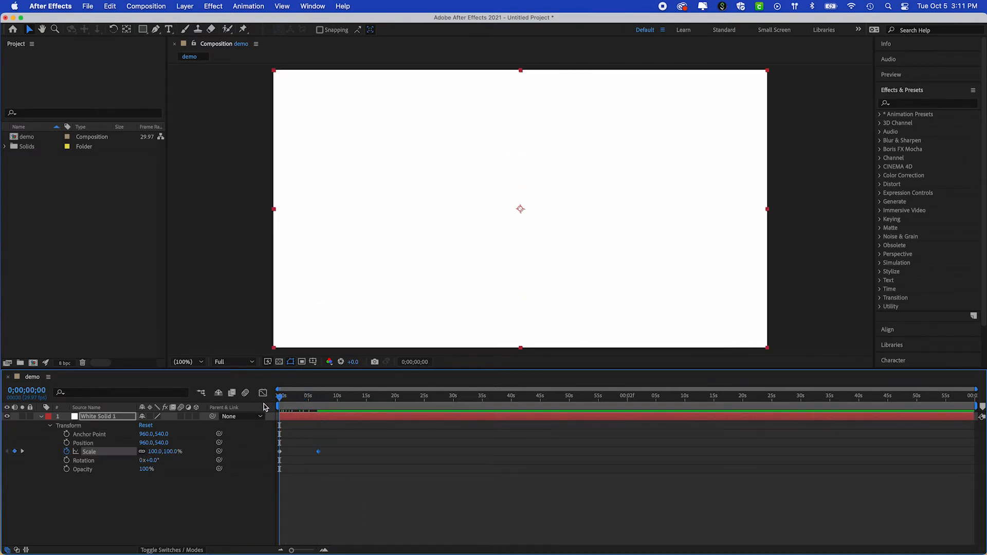
left_click(324, 535)
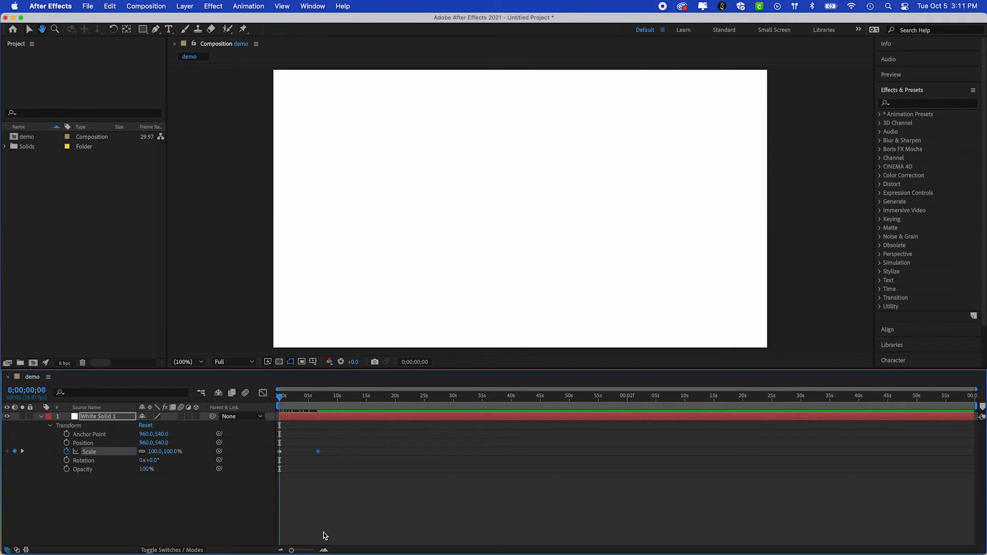
key("space")
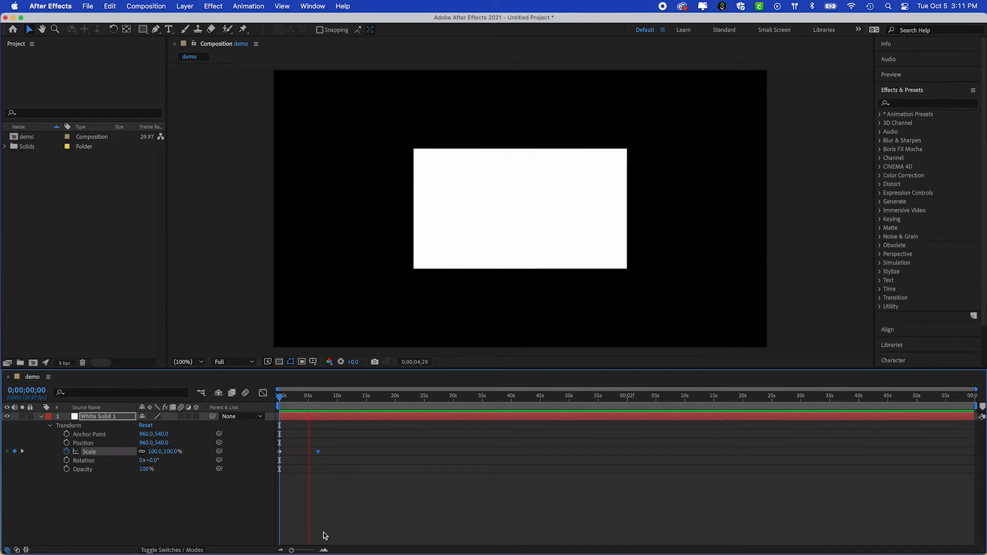
key("space")
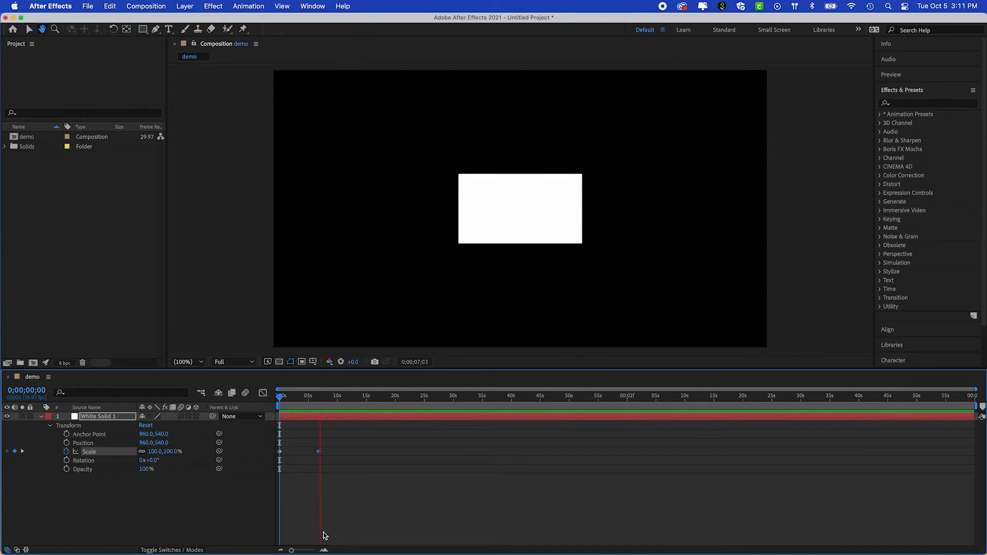
Step: Delete both Scale keyframes of the white solid and return the playhead to 0;00;00;00
left_click_drag(338, 438, 277, 462)
key("Delete")
left_click_drag(321, 399, 214, 405)
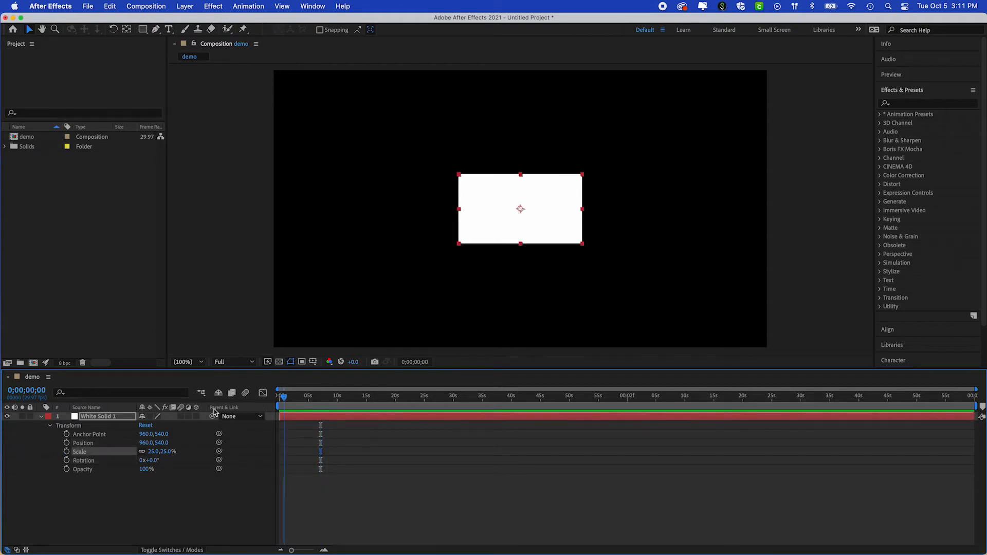
Step: Enlarge the white solid and reset its Scale to exactly 100%
left_click_drag(154, 455, 194, 452)
left_click(173, 451)
type("1")
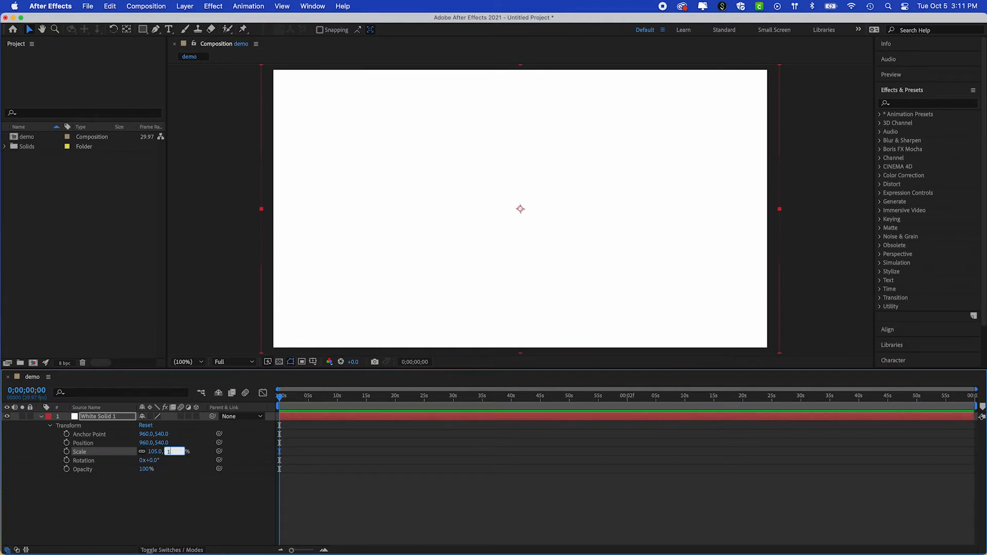
type("00")
key("Return")
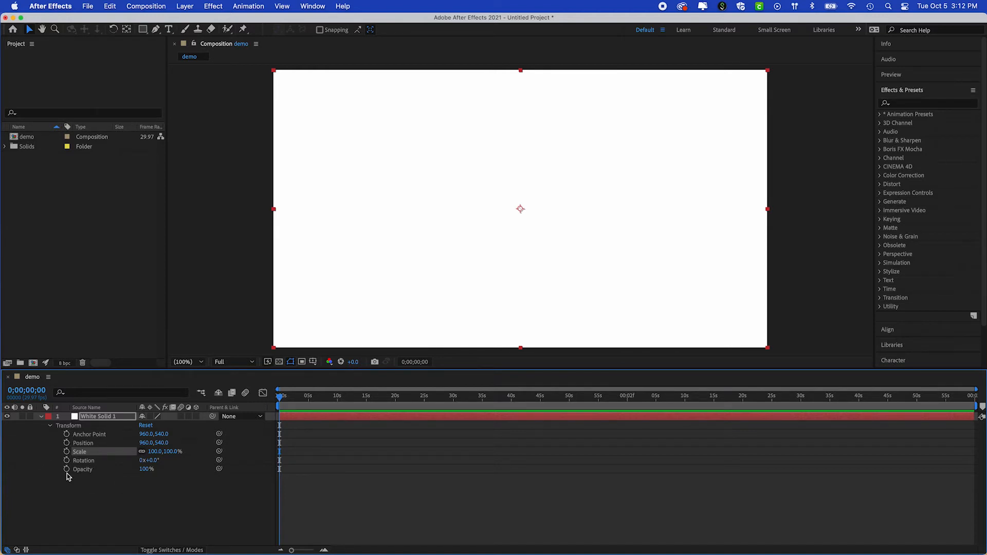
Step: Rename the white solid layer "background layer" and toggle its visibility off and back on
left_click(41, 417)
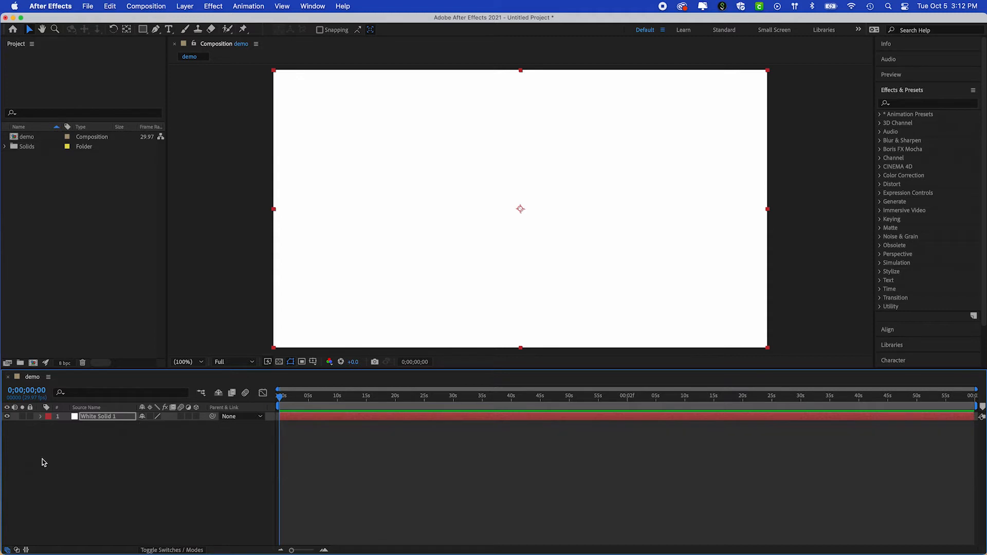
left_click(102, 417)
right_click(102, 419)
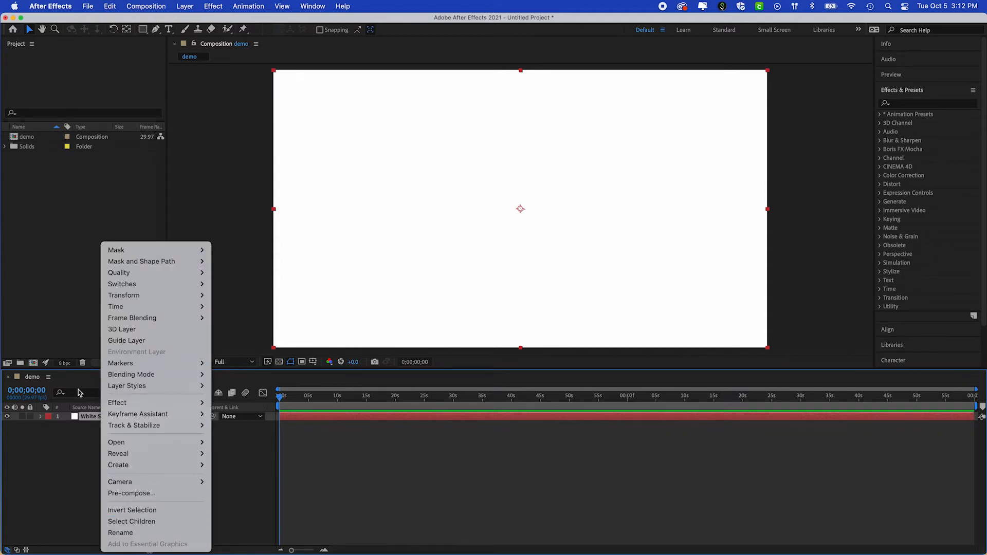
left_click(122, 532)
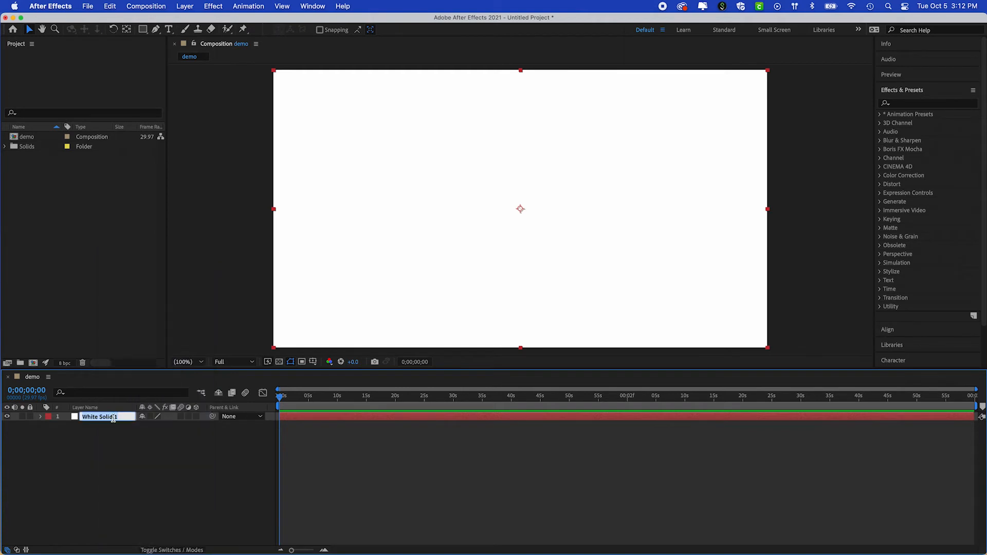
type("background layer")
left_click(157, 461)
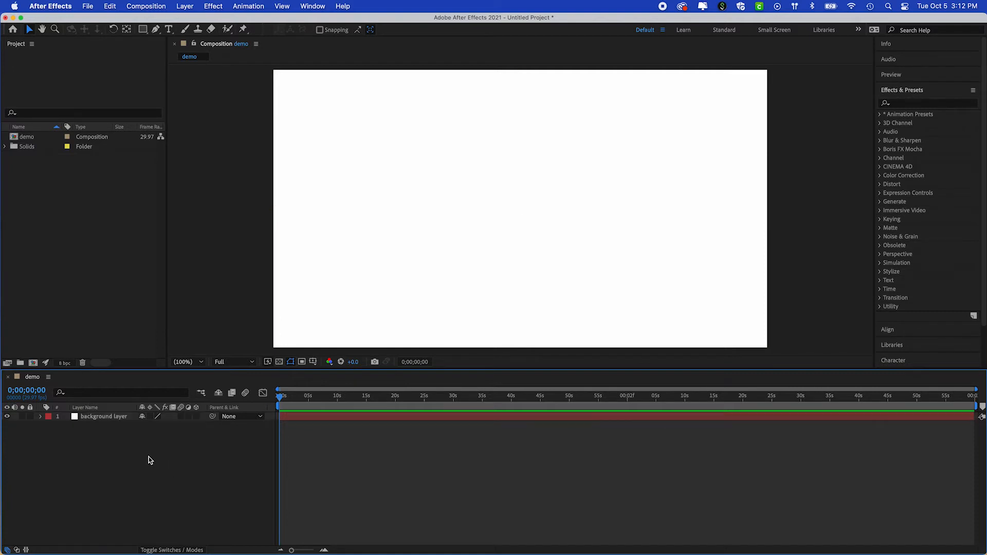
left_click(7, 417)
left_click(7, 416)
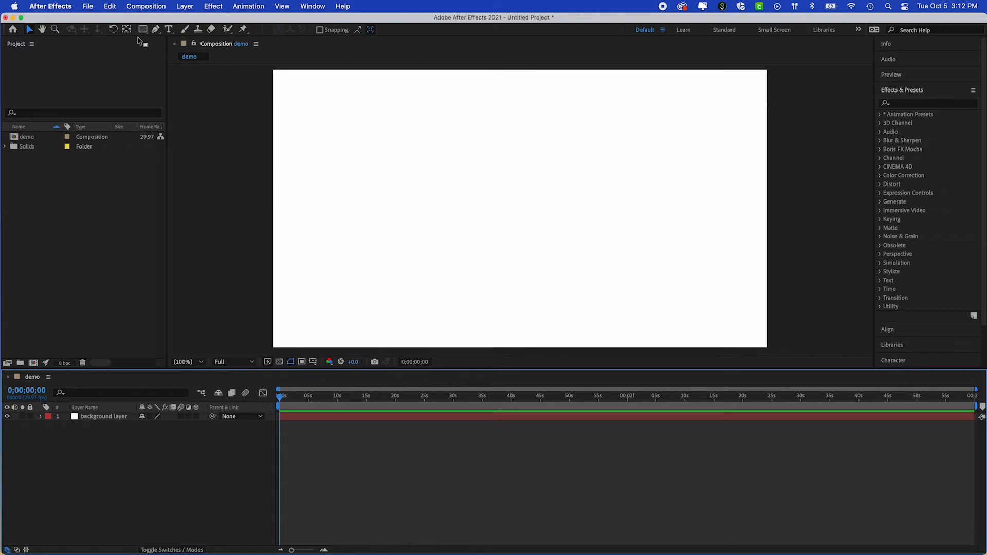
Step: Draw a yellow circle as a new shape with the Ellipse tool and move it up near the middle of the composition
mouse_move(139, 31)
left_mouse_down()
mouse_move(158, 29)
mouse_move(168, 52)
left_mouse_up()
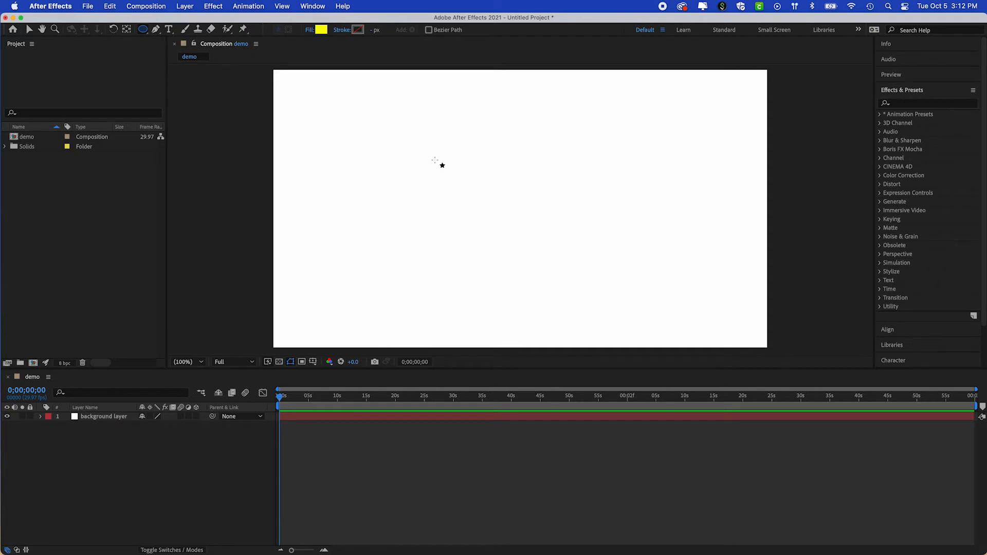
left_click_drag(434, 160, 554, 278)
mouse_move(533, 211)
left_mouse_down()
mouse_move(654, 286)
mouse_move(633, 221)
mouse_move(460, 272)
mouse_move(540, 264)
mouse_move(621, 346)
mouse_move(560, 284)
mouse_move(508, 186)
mouse_move(583, 308)
left_mouse_up()
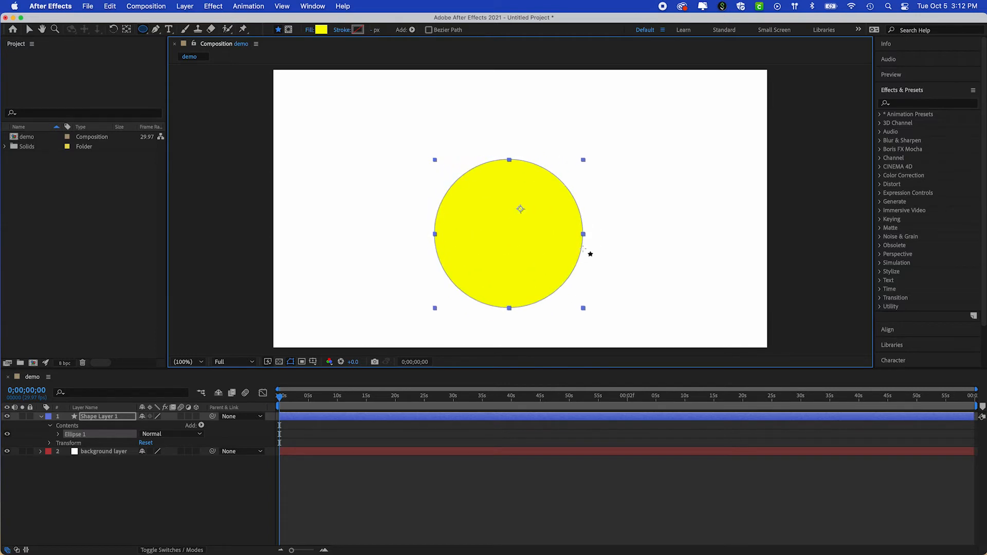
left_click(31, 30)
left_click_drag(529, 293, 531, 256)
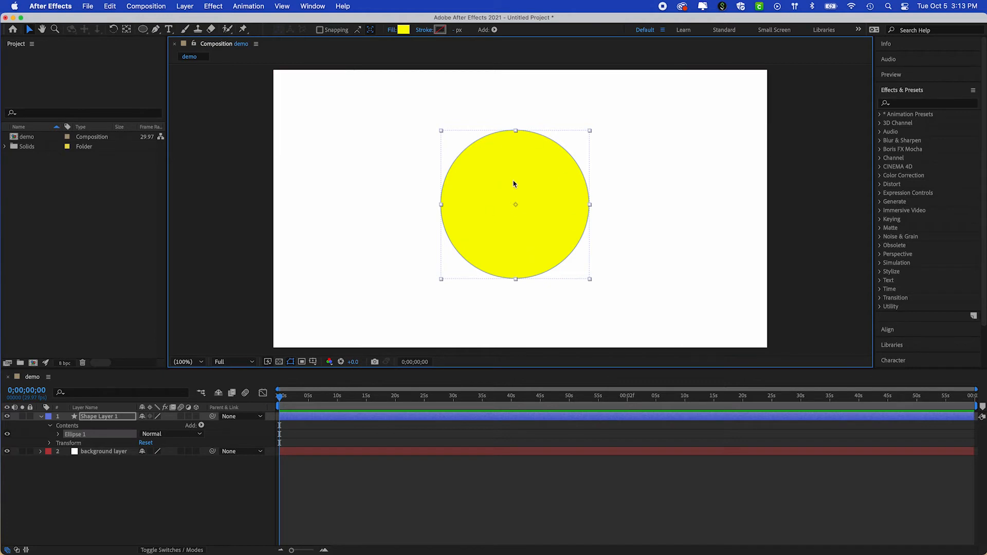
Step: Reveal the background layer's Transform properties for review, collapse them again and deselect the layer
left_click(91, 456)
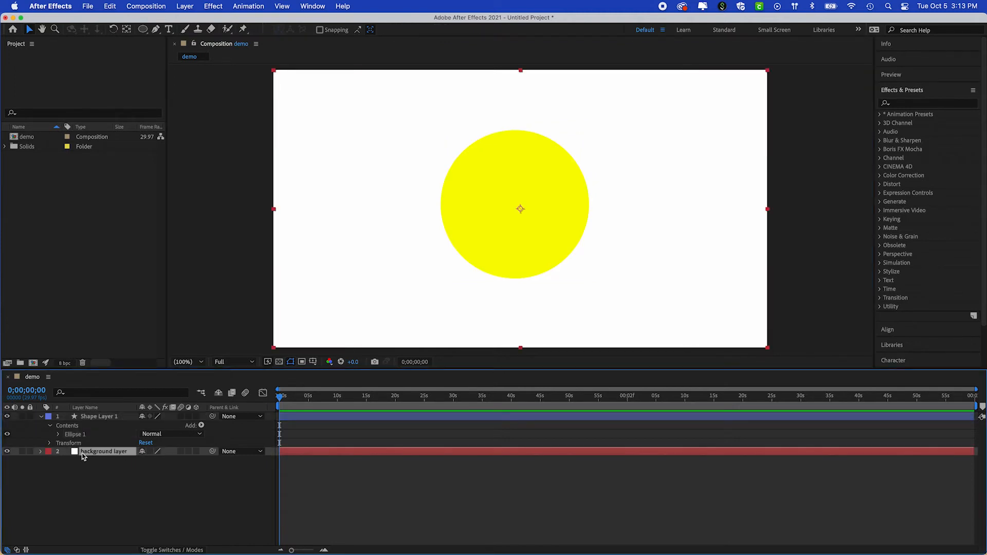
left_click(40, 452)
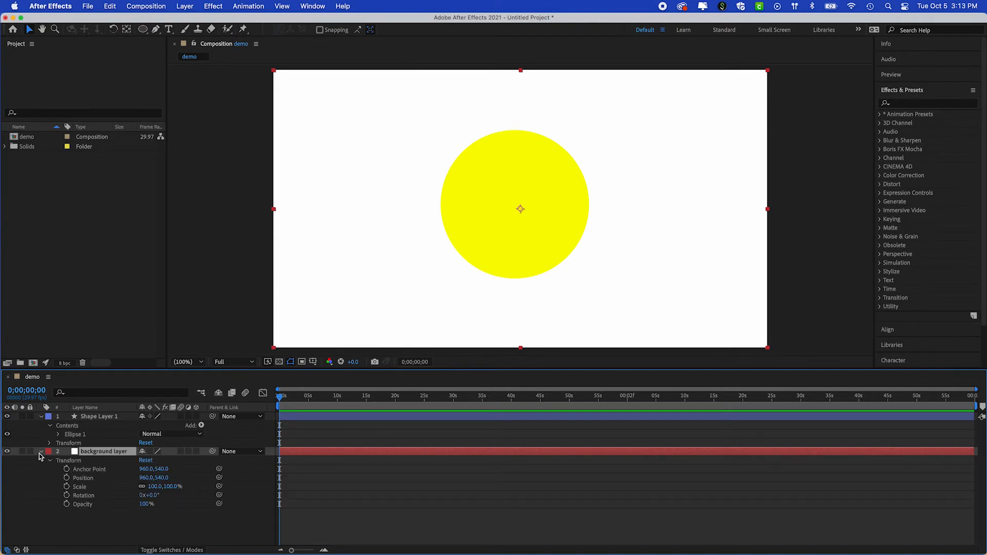
left_click(40, 453)
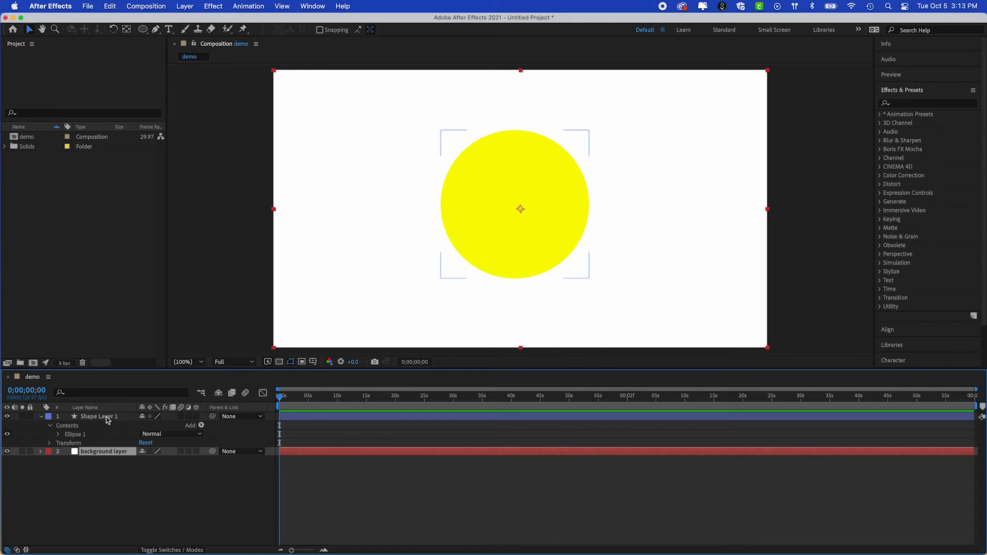
left_click(95, 478)
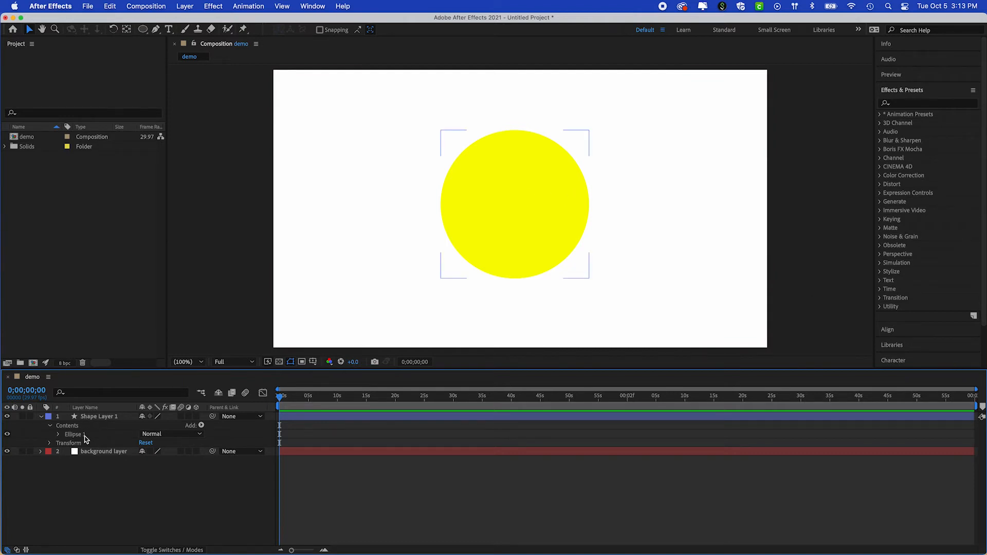
left_click(189, 7)
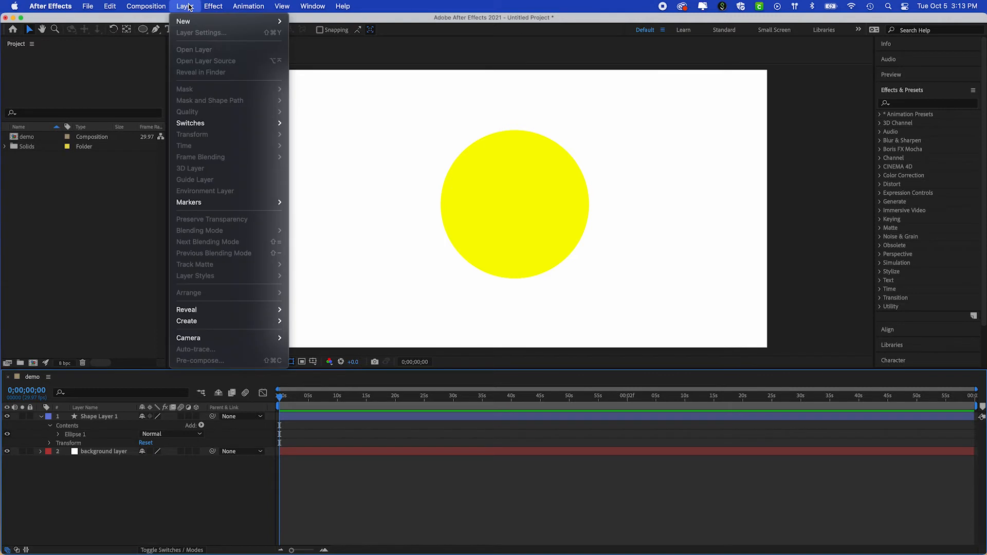
mouse_move(187, 21)
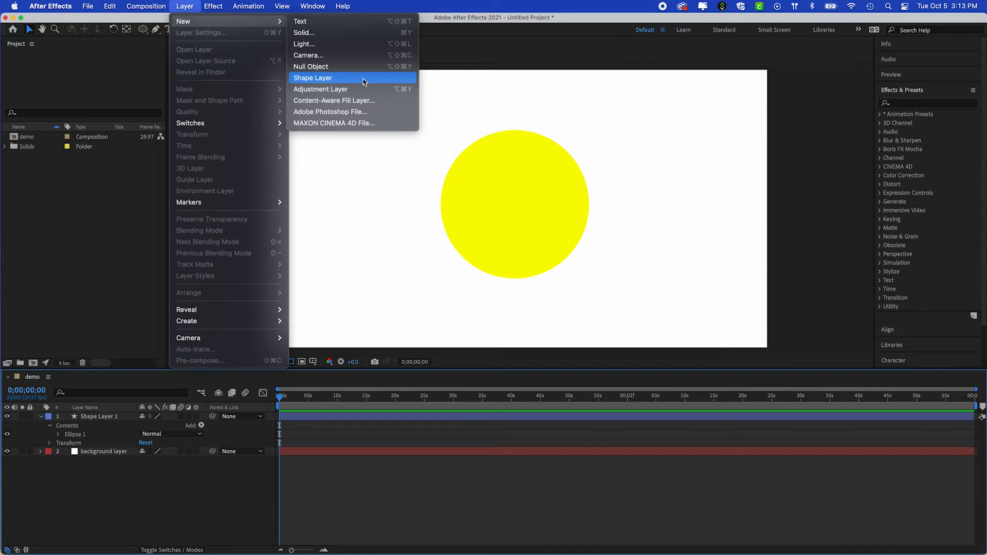
left_click(182, 6)
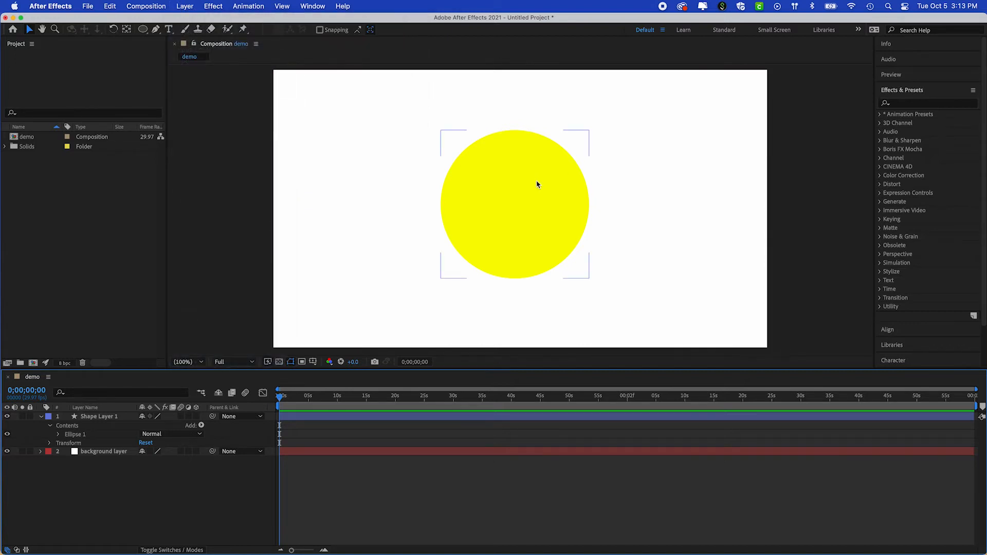
Step: Reposition the yellow circle slightly higher and more centred horizontally in the composition
mouse_move(524, 199)
left_mouse_down()
mouse_move(541, 204)
mouse_move(533, 213)
left_mouse_up()
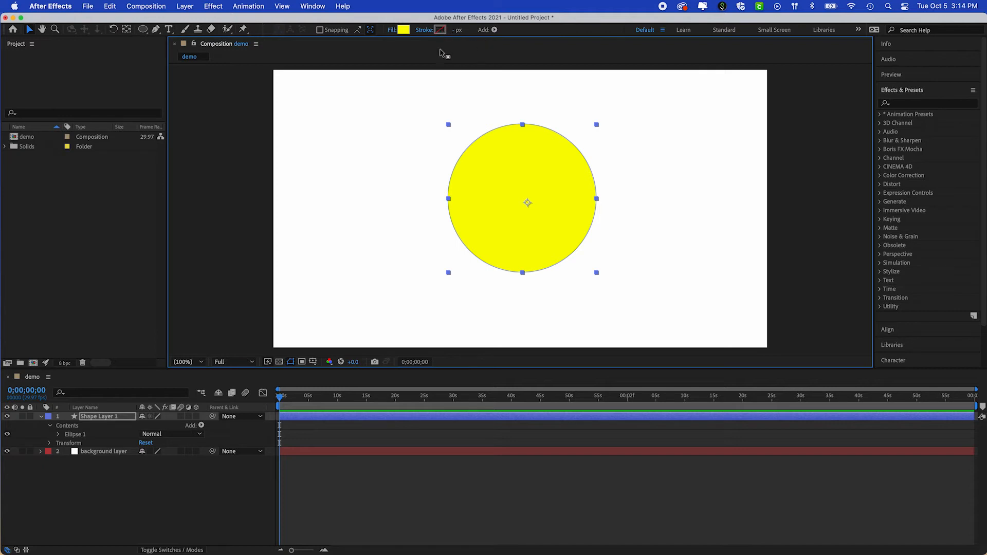
mouse_move(527, 234)
left_mouse_down()
mouse_move(503, 221)
mouse_move(520, 232)
left_mouse_up()
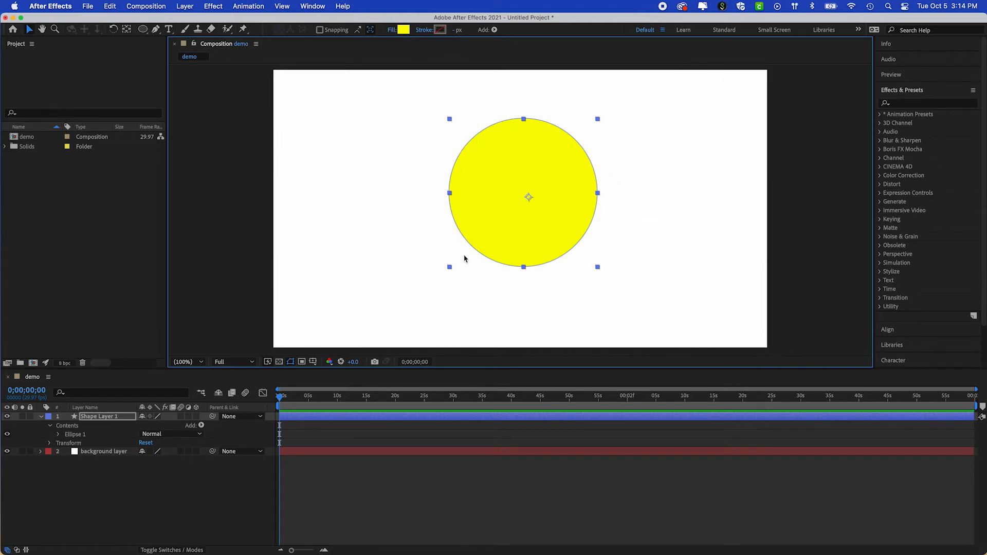
Step: Preview the None, Solid Color and Linear Gradient fills on the circle, and choose Radial Gradient
left_click(390, 30)
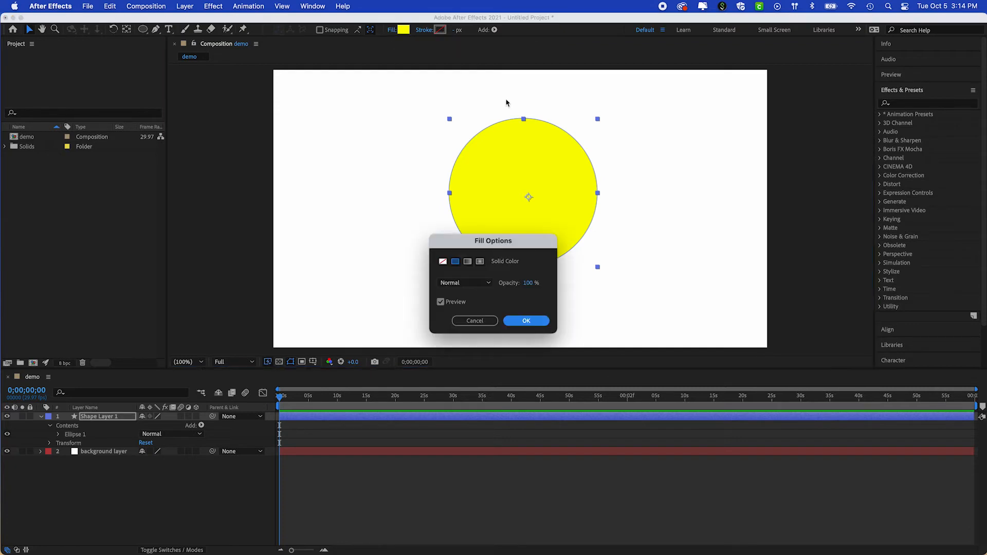
left_click_drag(508, 244, 366, 96)
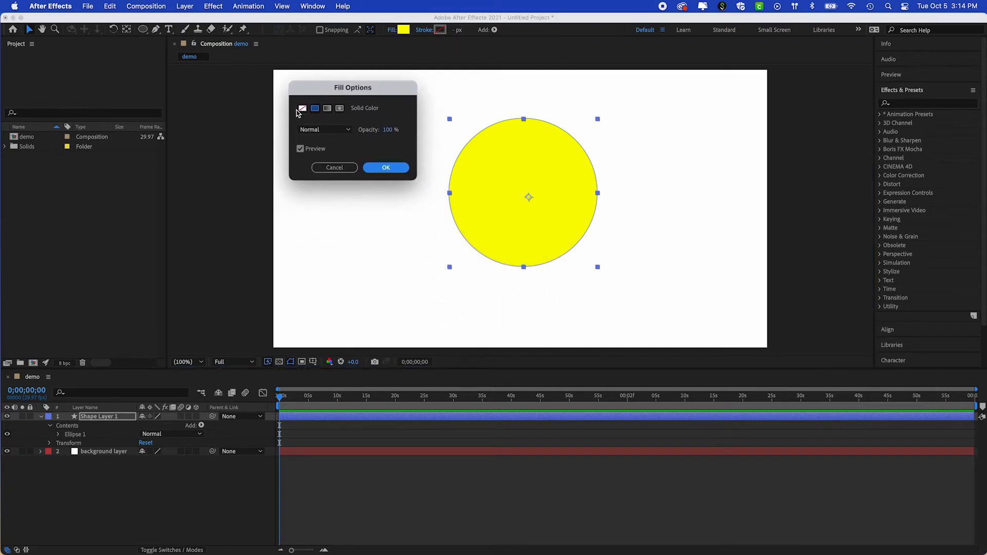
left_click(302, 108)
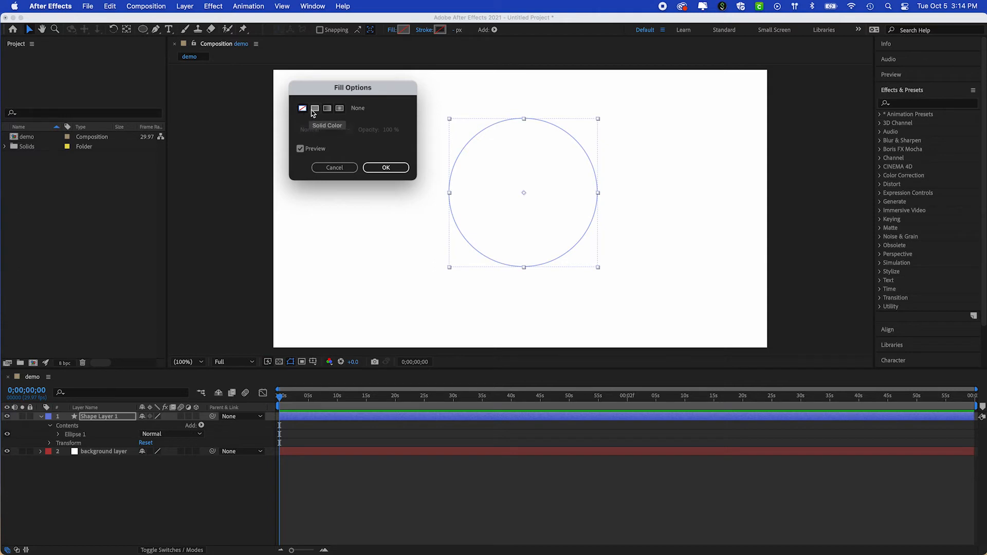
left_click(314, 109)
left_click(327, 108)
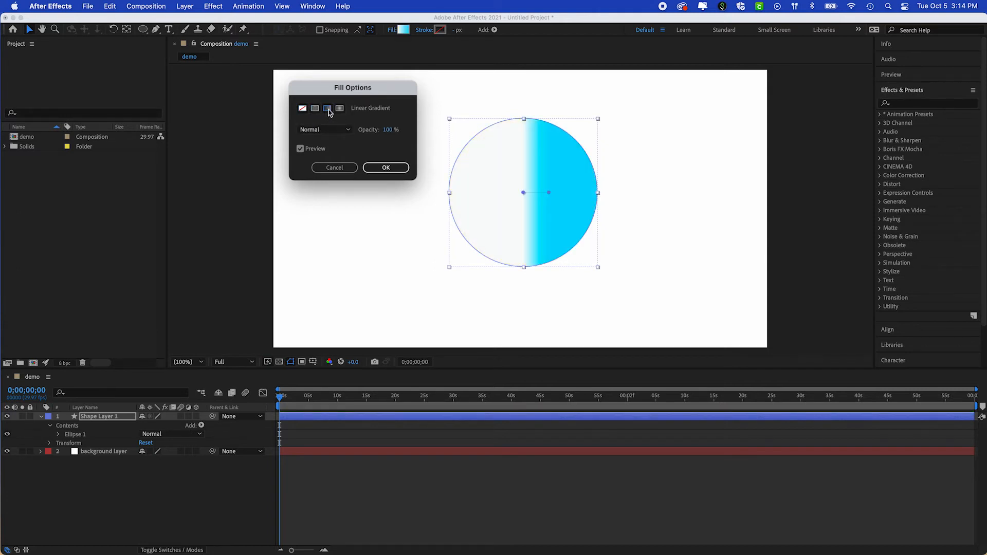
left_click(339, 109)
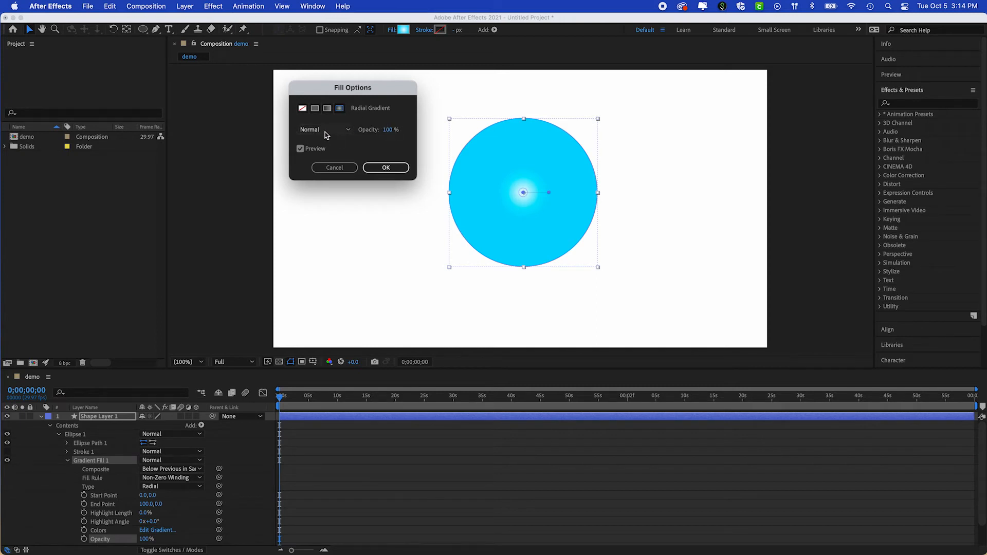
Step: Review the fill's blending modes, keep Normal with 100% opacity, and apply the fill options
left_click(346, 130)
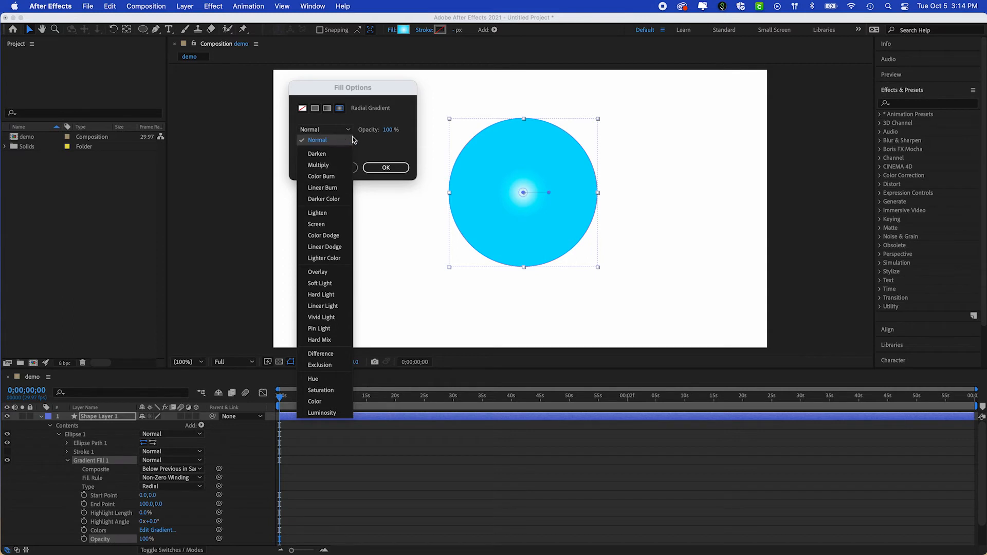
left_click(350, 131)
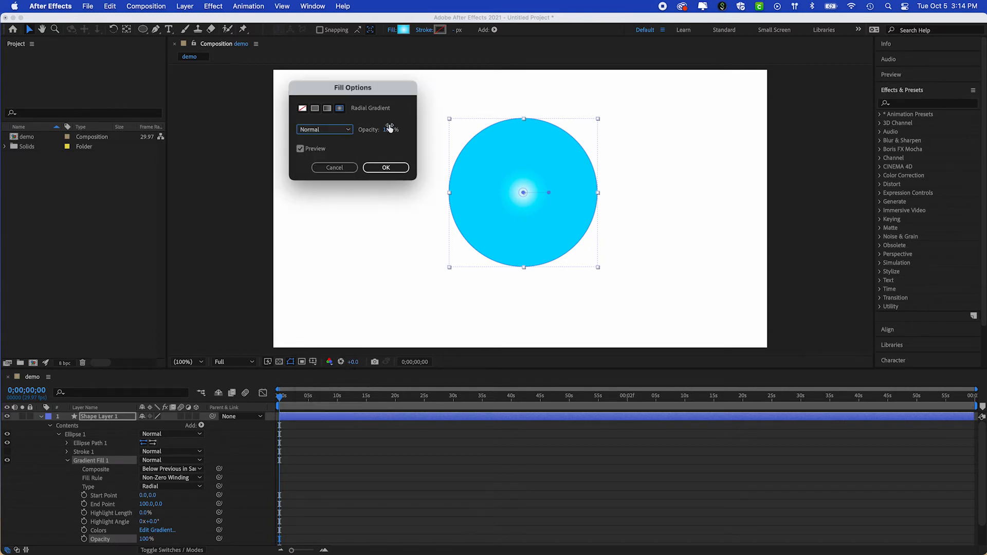
mouse_move(392, 131)
left_mouse_down()
mouse_move(369, 132)
mouse_move(398, 130)
left_mouse_up()
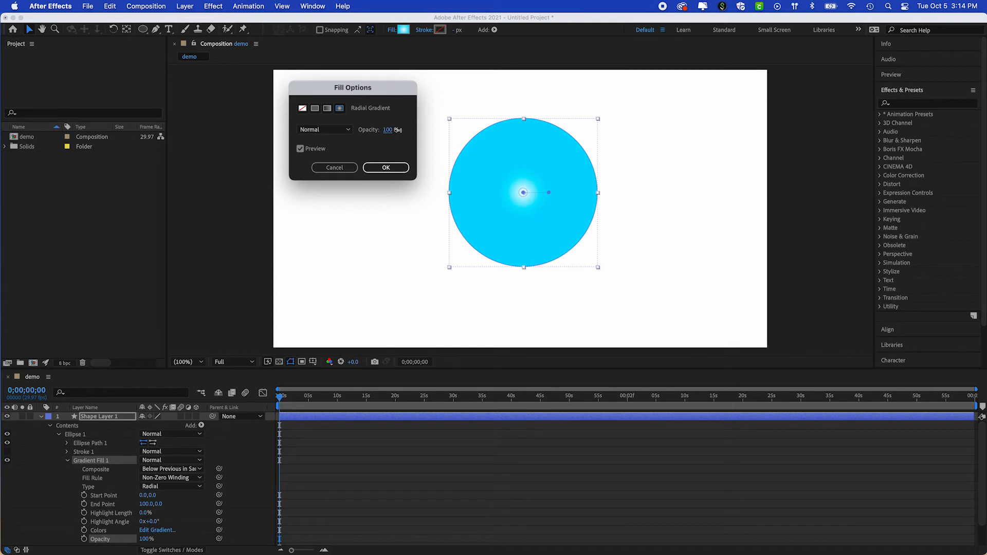
left_click(386, 168)
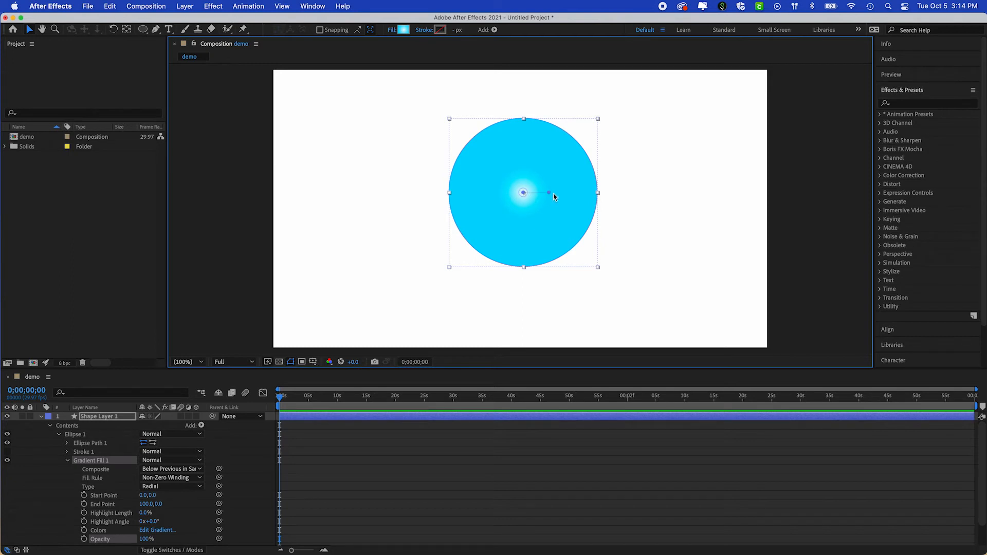
Step: Spread the circle's radial gradient by moving its start point to about -56, -56 and its end point to about 422, 21
left_click_drag(549, 194, 589, 193)
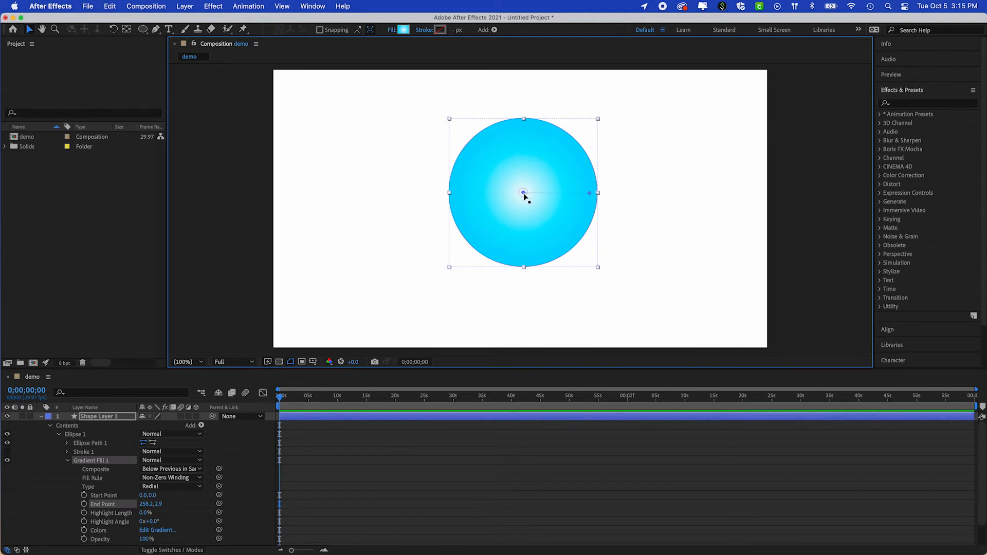
left_click_drag(523, 193, 509, 178)
left_click_drag(590, 194, 627, 200)
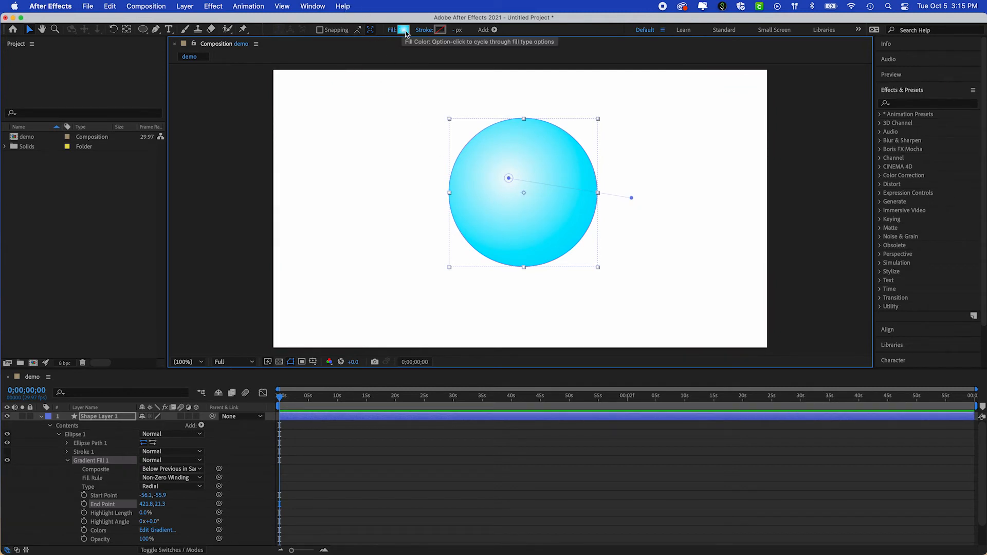
Step: Open the circle's gradient colours for editing and set the start colour to dark blue 334E91
left_click(406, 32)
left_click_drag(240, 103, 304, 66)
left_click(244, 179)
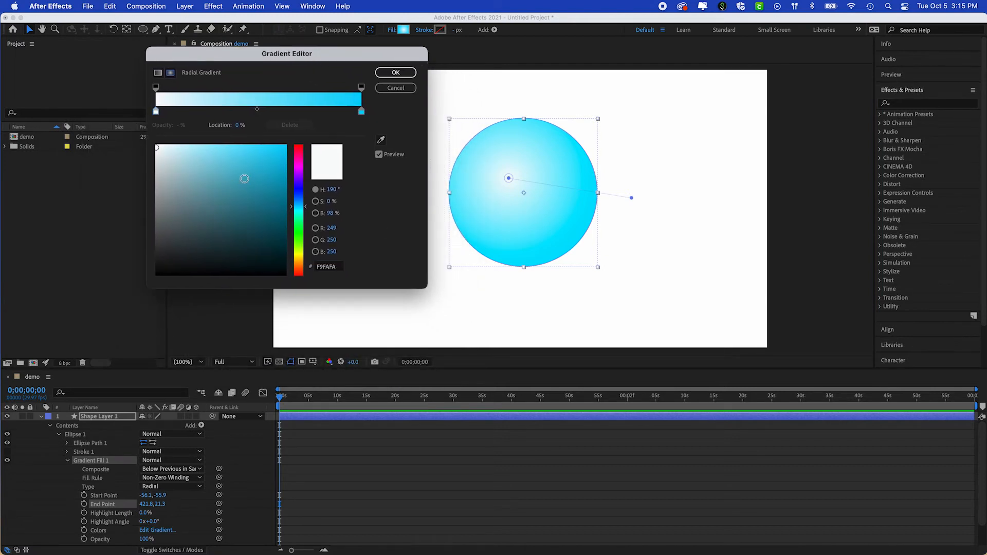
left_click(302, 194)
left_click(240, 200)
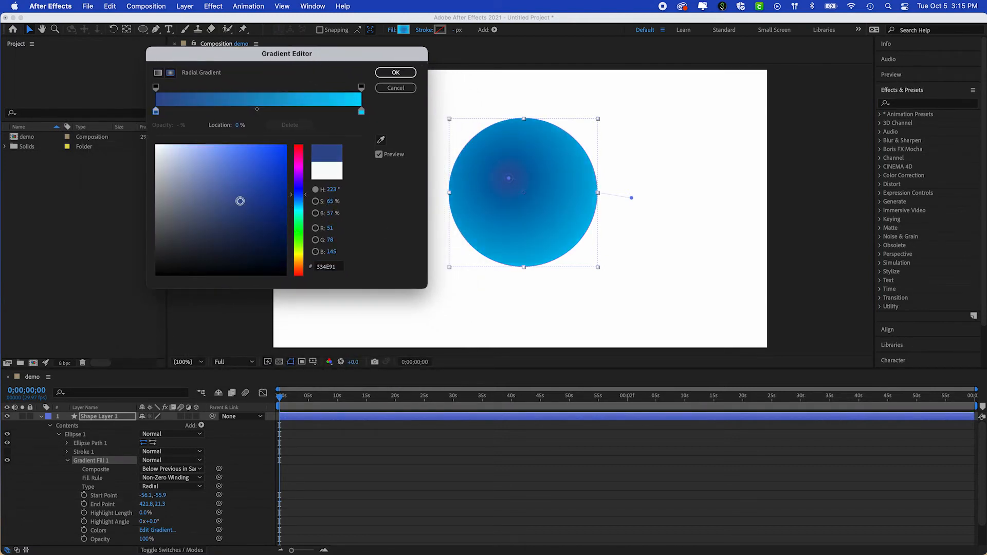
Step: Try brighter, greyer and paler blues for the gradient's start colour, ending on pale blue DEE5F8
left_click(258, 244)
left_click(277, 161)
left_click(155, 153)
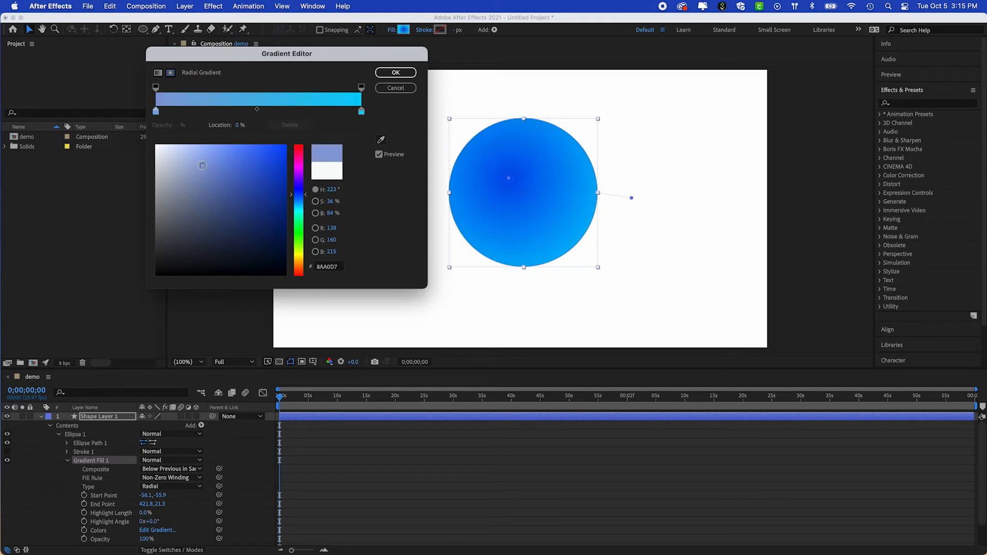
left_click(168, 155)
left_click(179, 209)
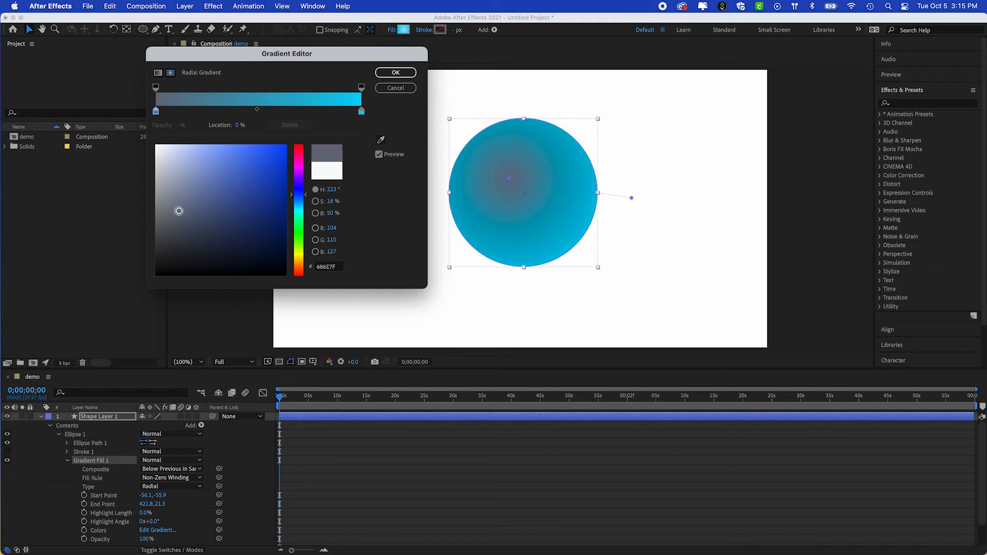
left_click(211, 172)
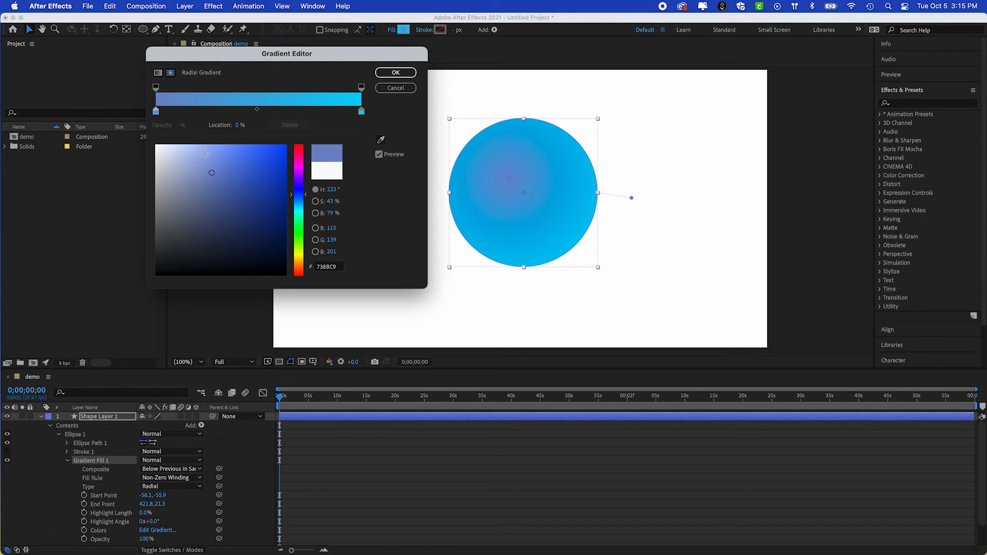
left_click(204, 153)
left_click(168, 148)
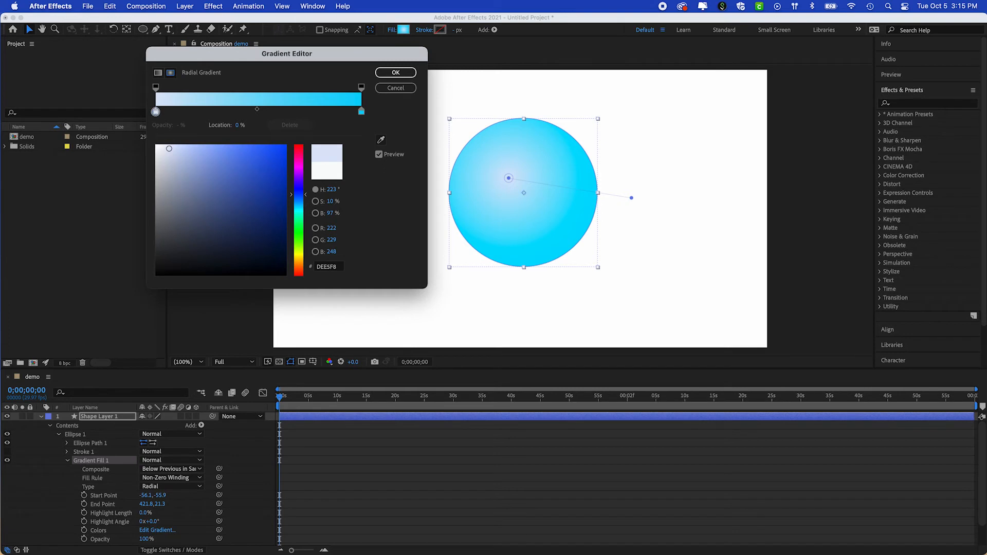
Step: Set the start colour of the circle's radial gradient to a near-white
left_click(158, 148)
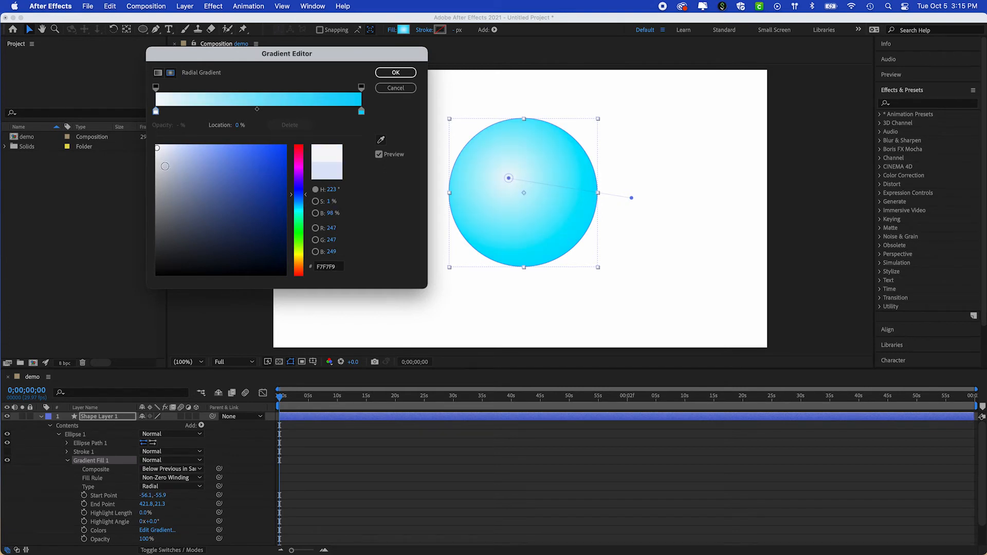
left_click(165, 166)
left_click(158, 148)
left_click(159, 146)
Step: Set the end colour of the circle's radial gradient to dark teal 105E6E
left_click(361, 112)
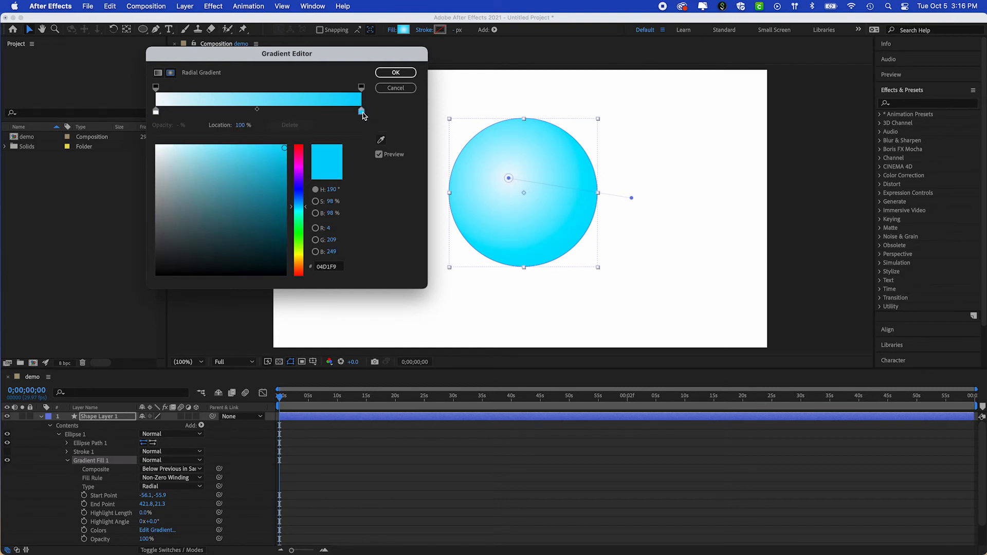
left_click(267, 183)
left_click(268, 219)
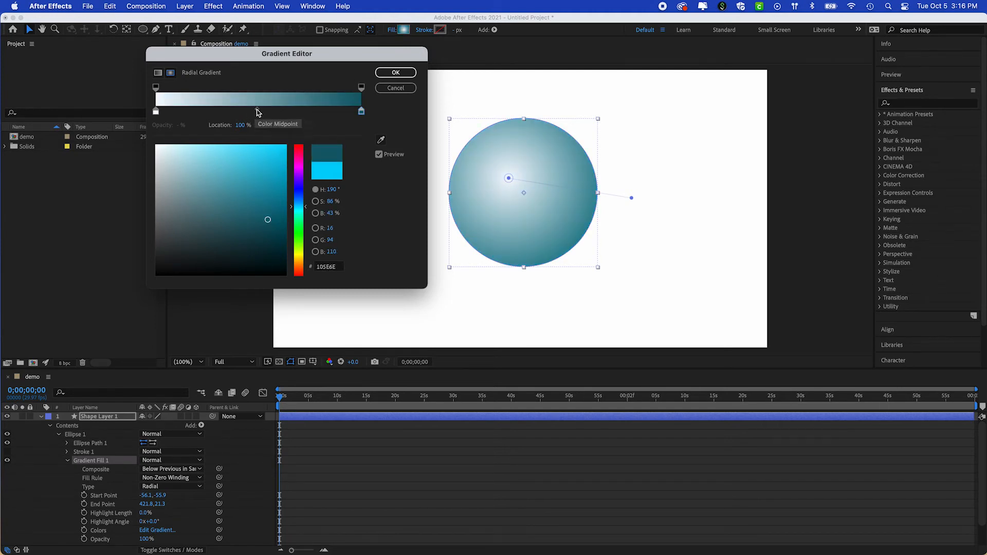
Step: Shift the gradient's colour midpoint slightly toward the teal end, apply the gradient, and move the circle slightly up and left in the composition
left_click_drag(254, 111, 289, 115)
left_click_drag(290, 114, 272, 113)
left_click(395, 73)
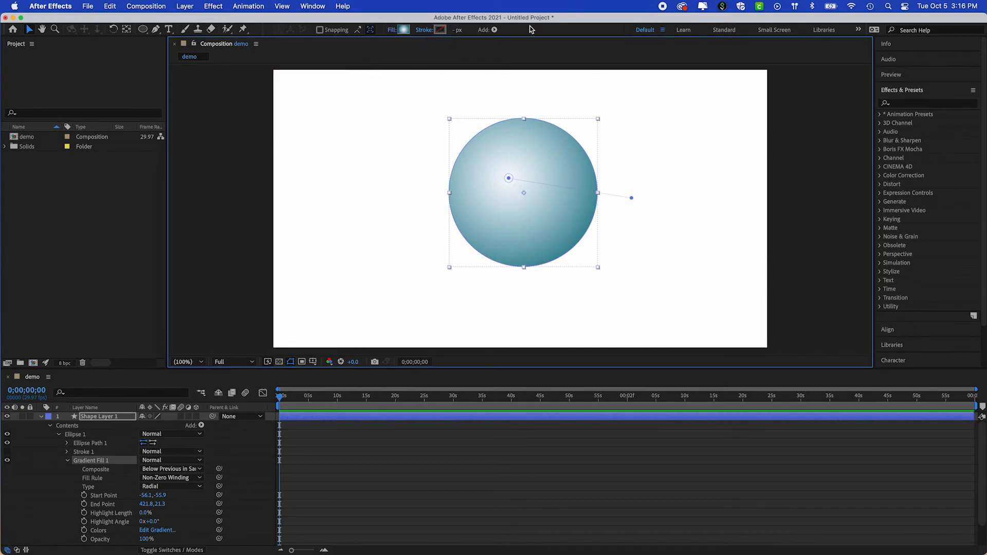
left_click_drag(543, 157, 522, 147)
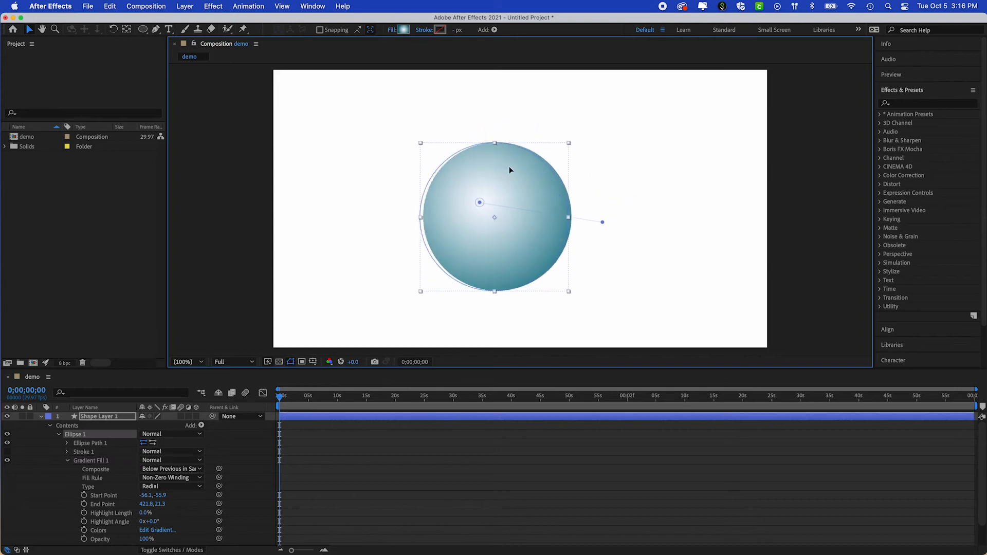
Step: Preview Solid Color, Linear Gradient and Radial Gradient strokes on the circle, and apply the stroke options with None
left_click(423, 30)
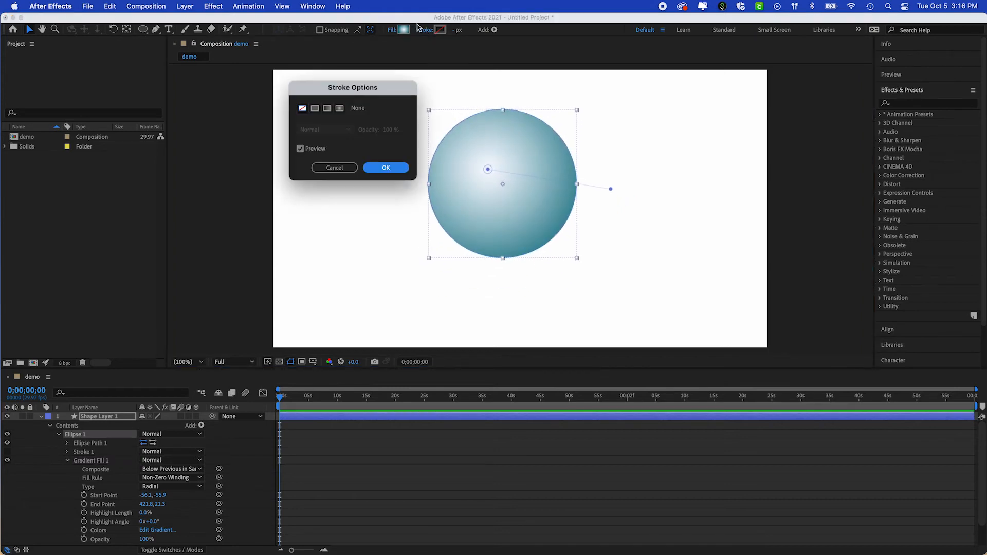
left_click_drag(369, 86, 293, 68)
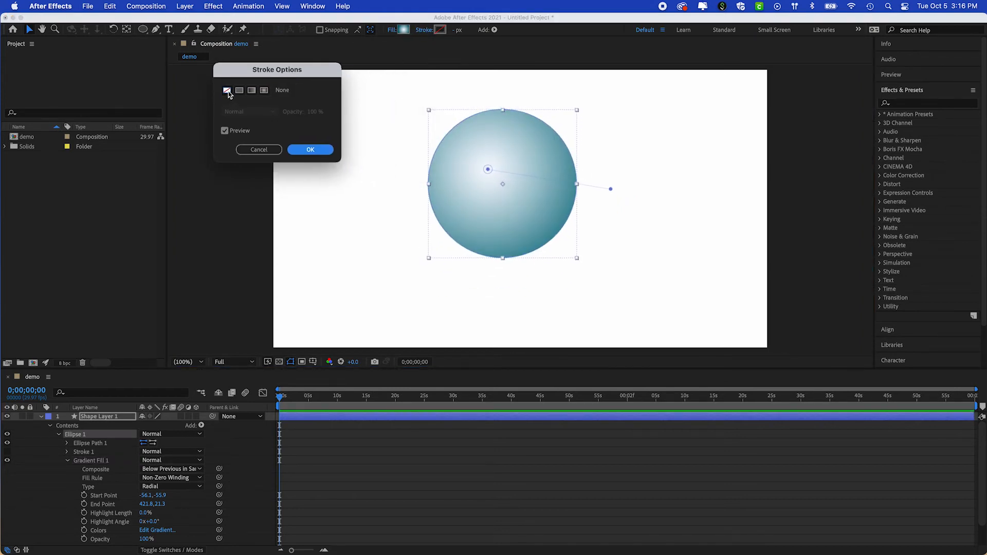
left_click(239, 92)
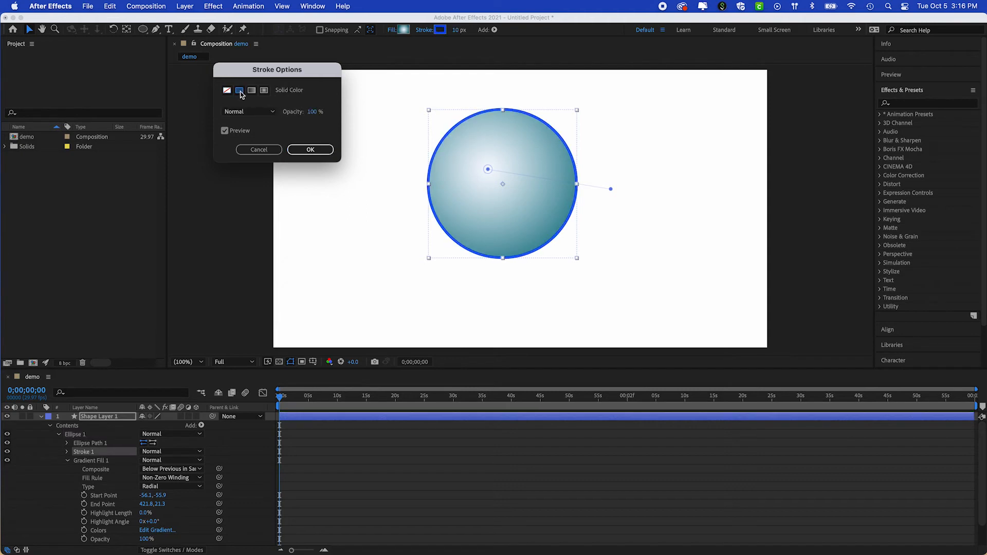
left_click(251, 91)
left_click(264, 91)
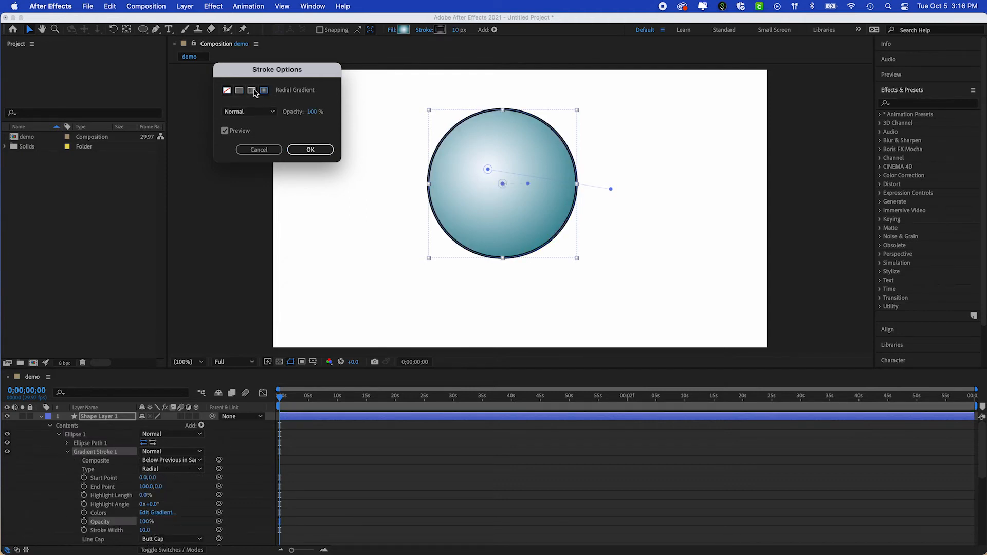
left_click(251, 91)
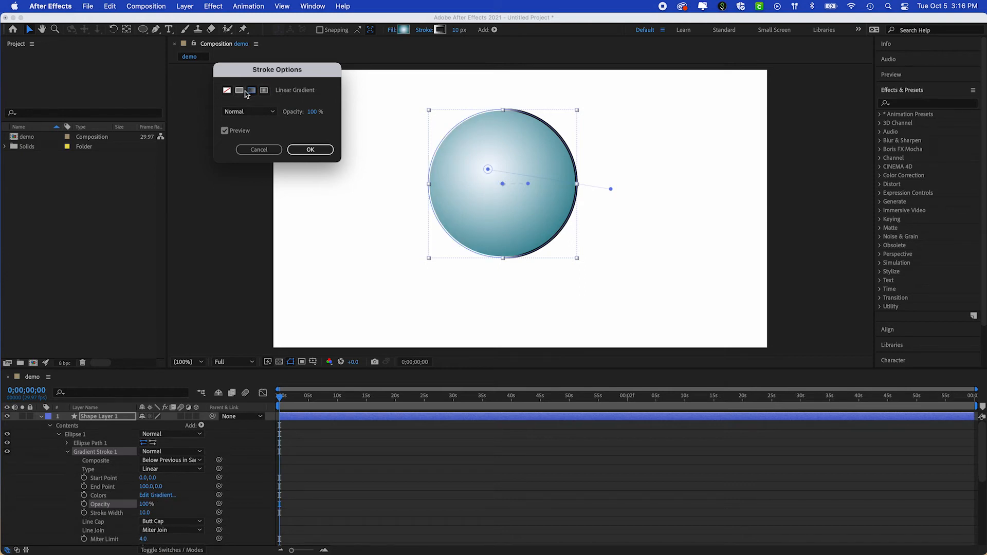
left_click(239, 92)
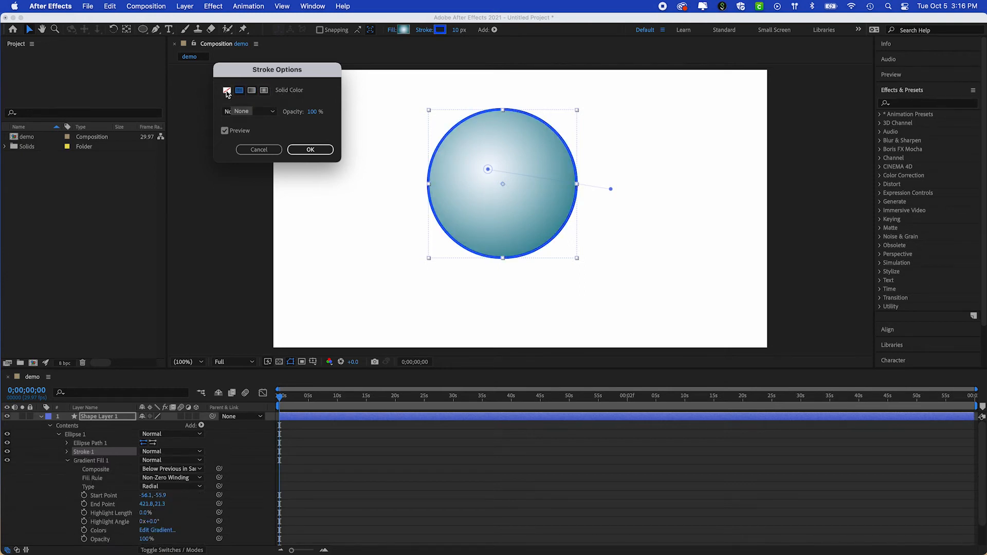
left_click(227, 92)
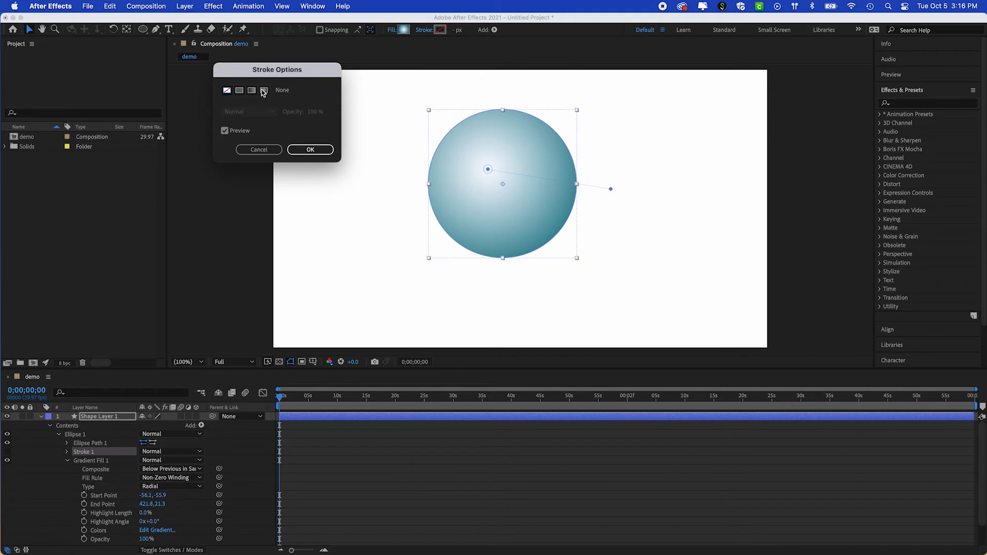
left_click(239, 90)
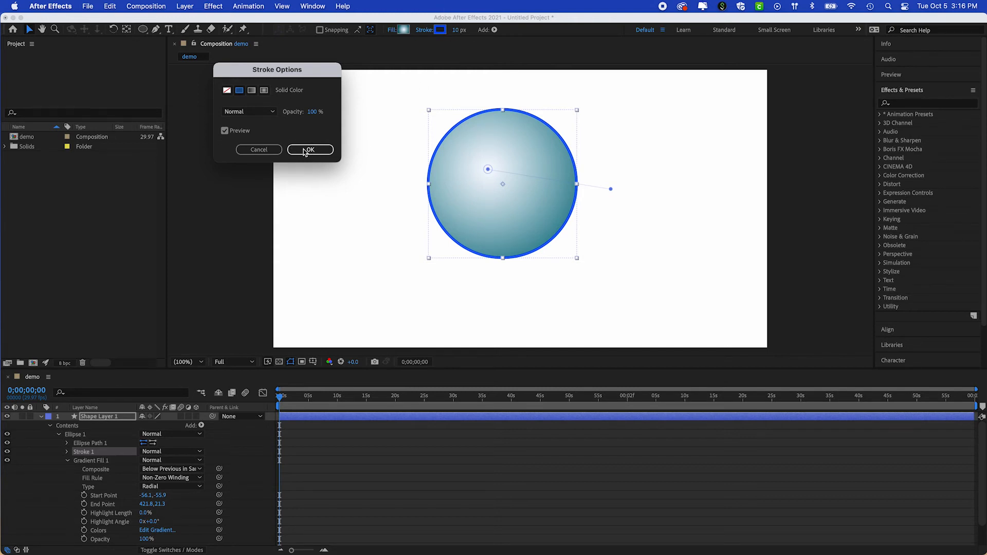
left_click(227, 90)
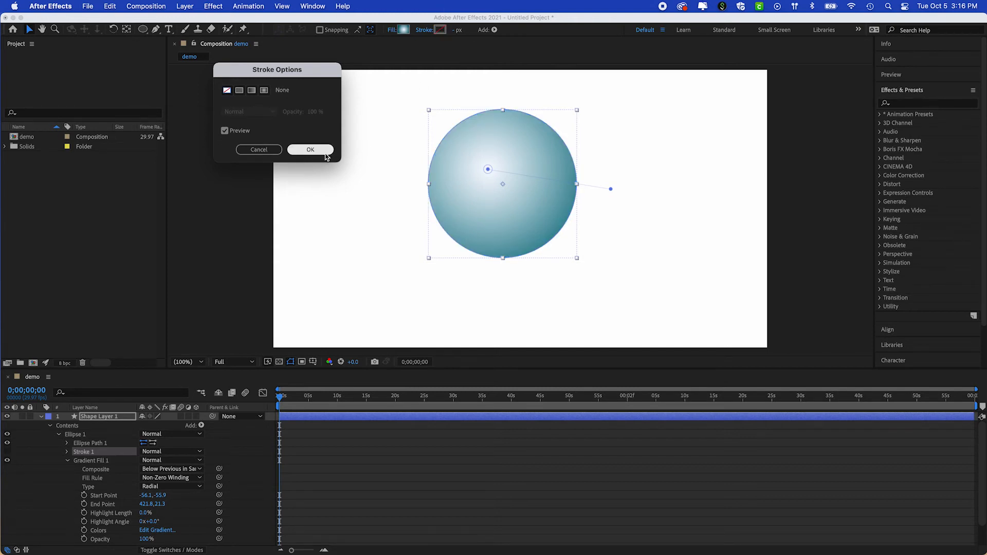
left_click(310, 149)
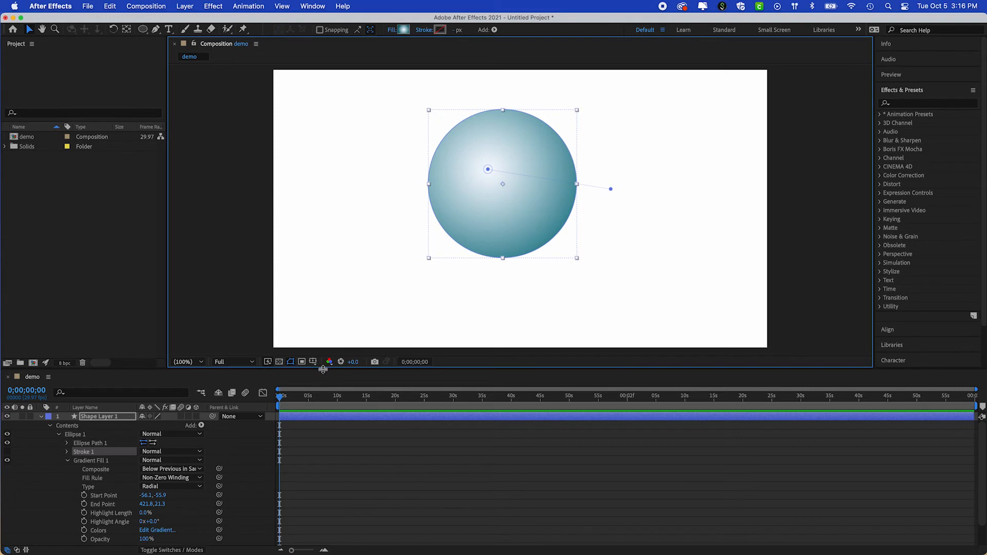
Step: Give the timeline more height and rename the circle's shape layer as Circle
left_click_drag(323, 368, 341, 281)
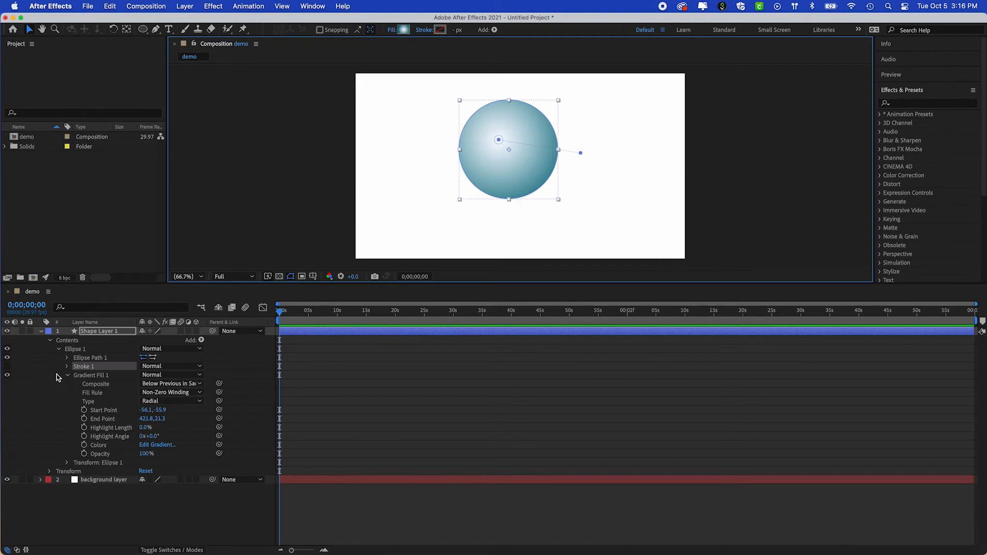
left_click(93, 333)
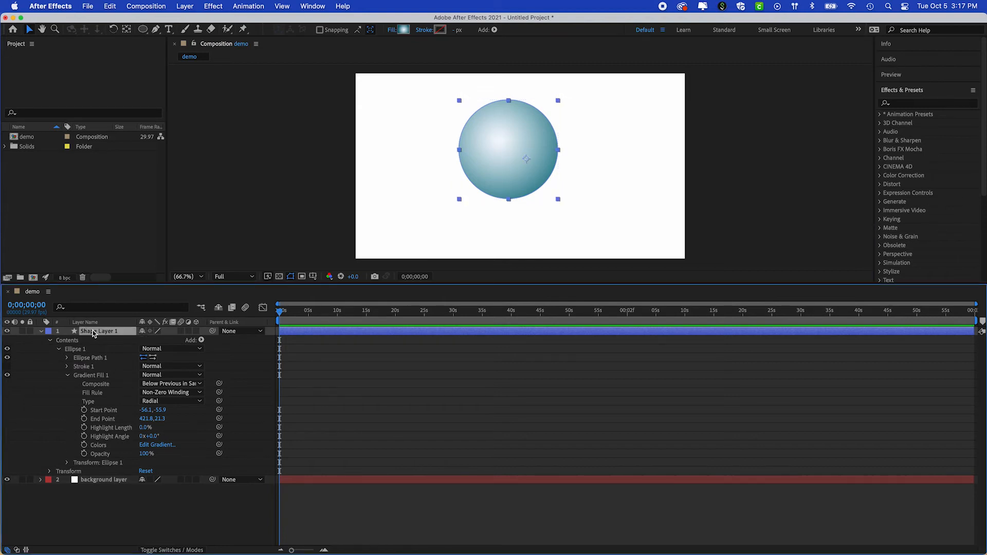
right_click(94, 333)
left_click(154, 533)
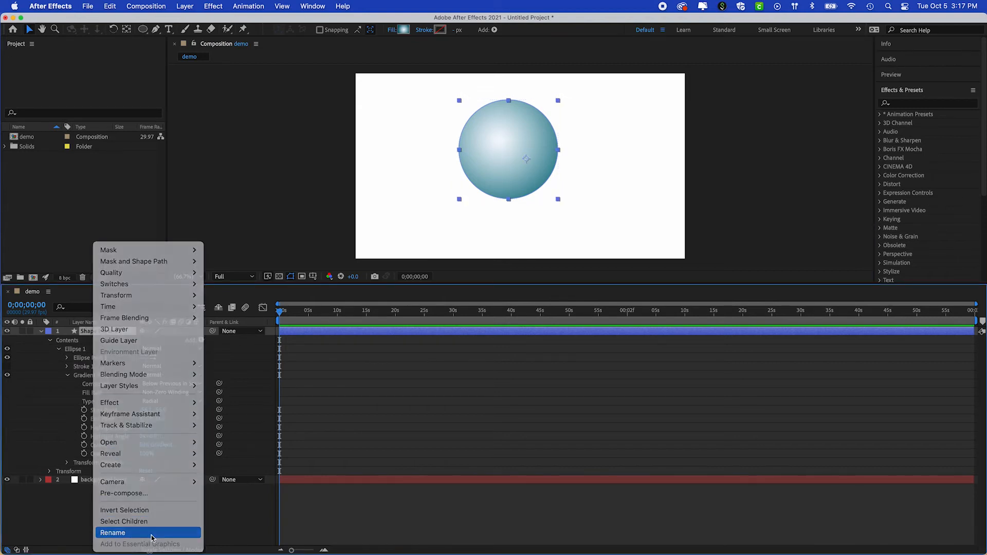
type("Circle")
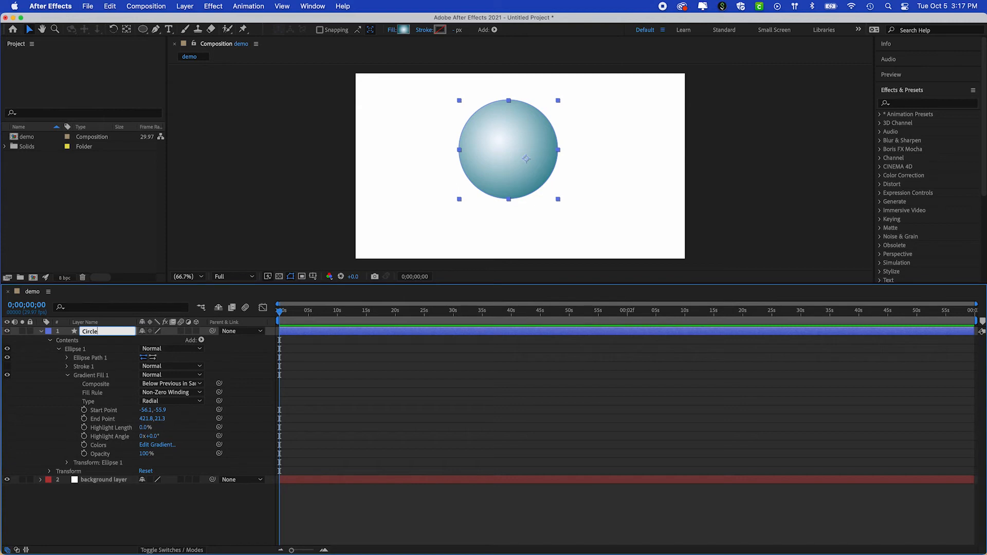
left_click(101, 340)
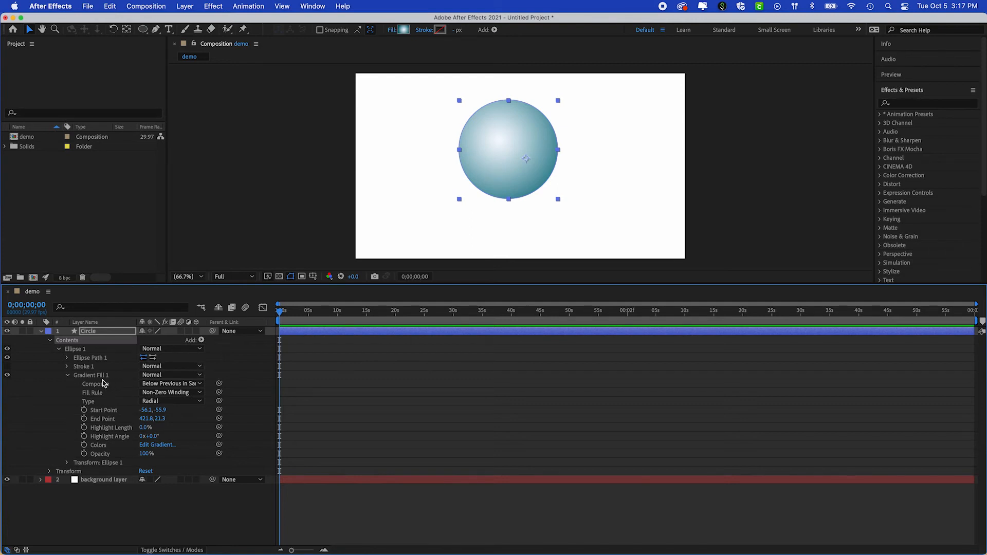
Step: Collapse the Circle layer's contents and examine its Transform properties
left_click(57, 349)
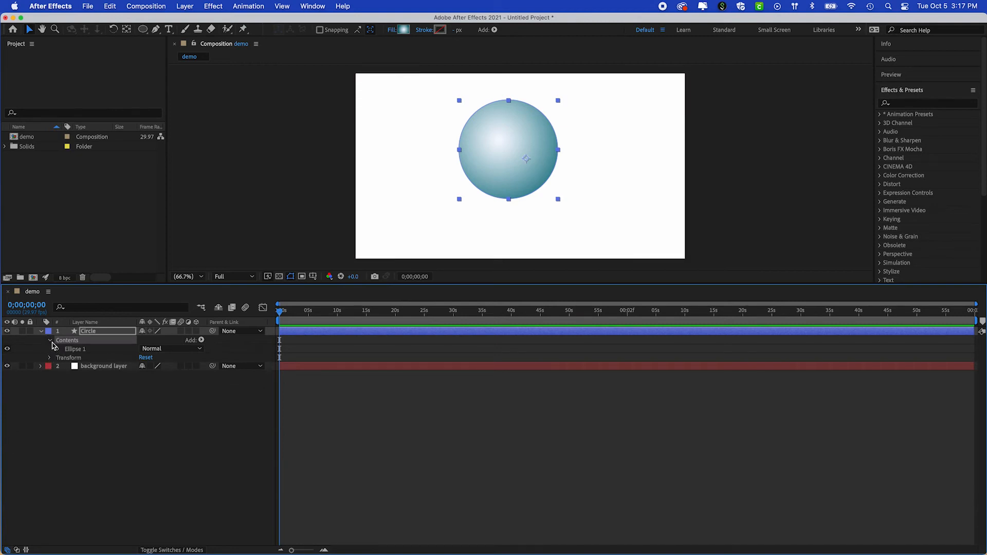
left_click(50, 341)
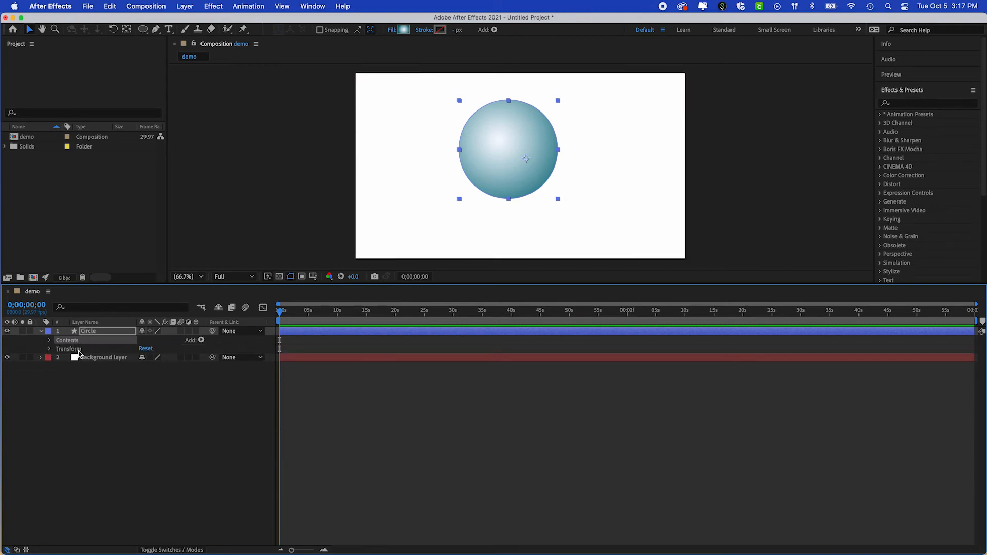
left_click(50, 350)
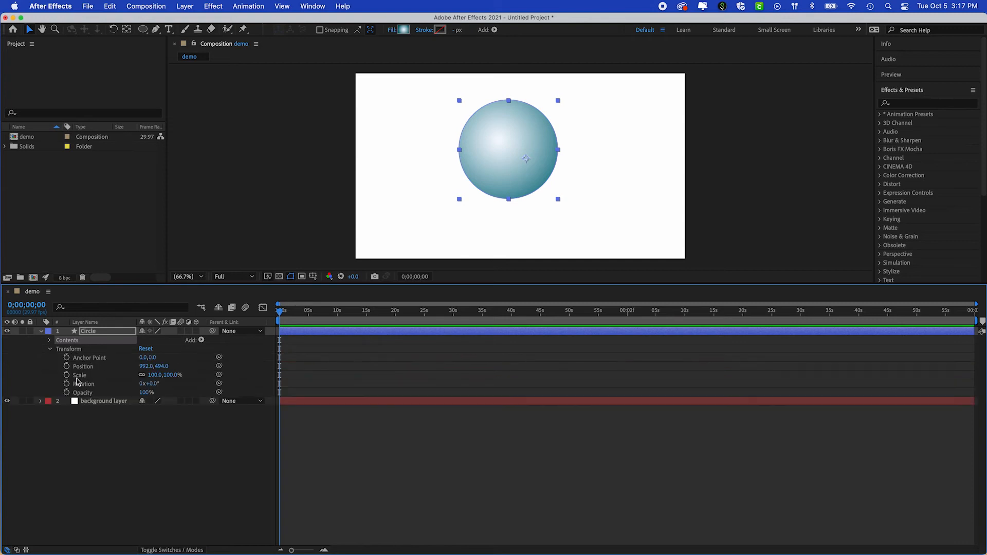
left_click(50, 350)
Step: Try enlarging the Circle layer's ellipse path to a size of 589.2, and undo the size change
left_click(50, 340)
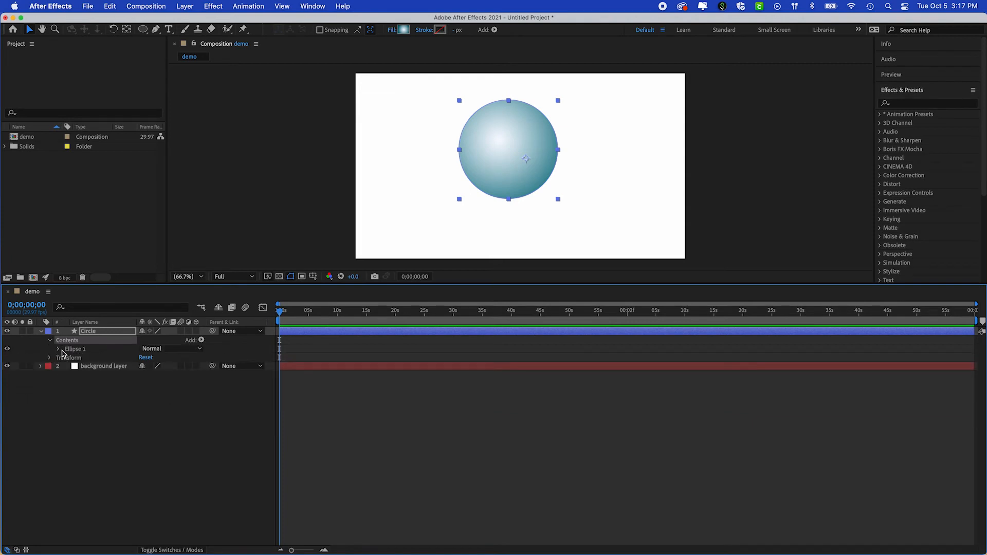
left_click(59, 349)
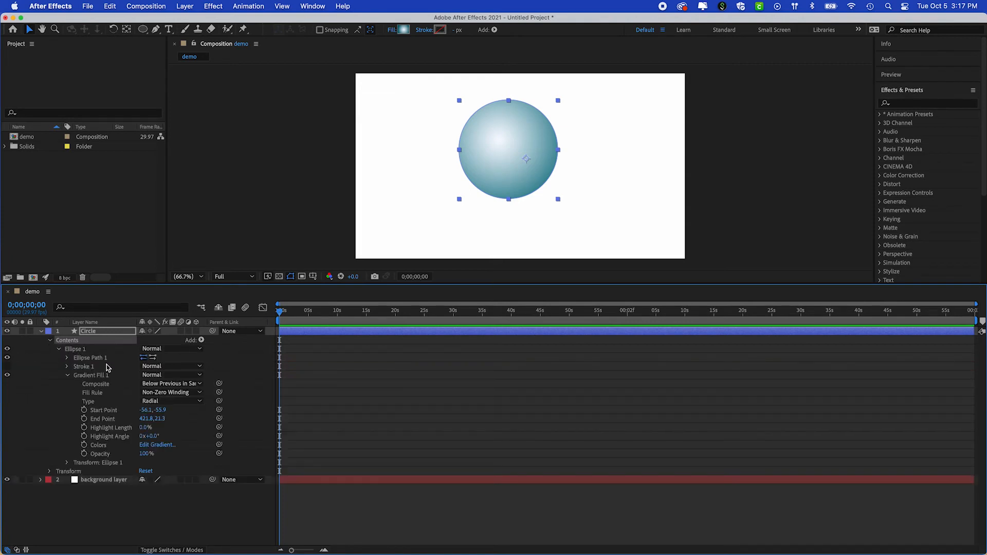
left_click(67, 359)
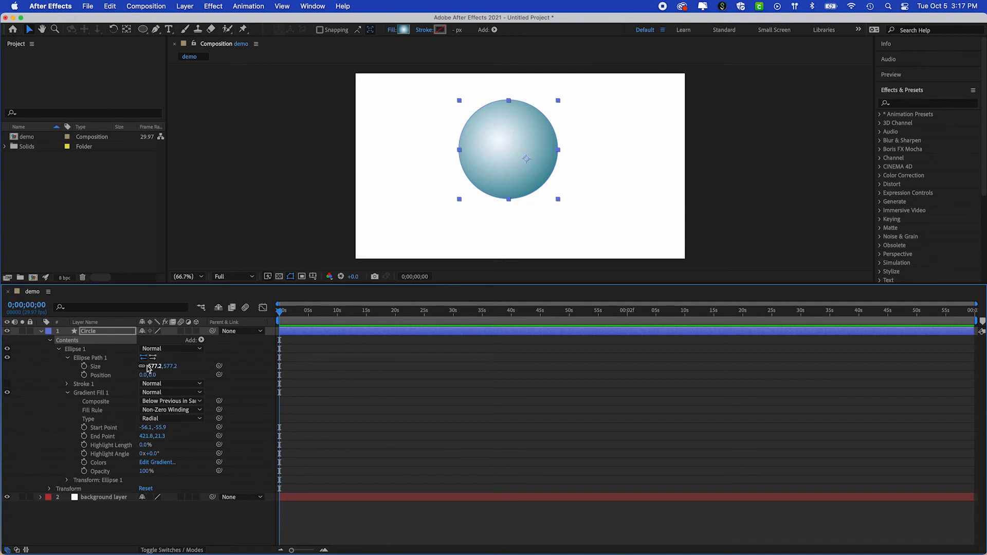
left_click_drag(155, 367, 161, 369)
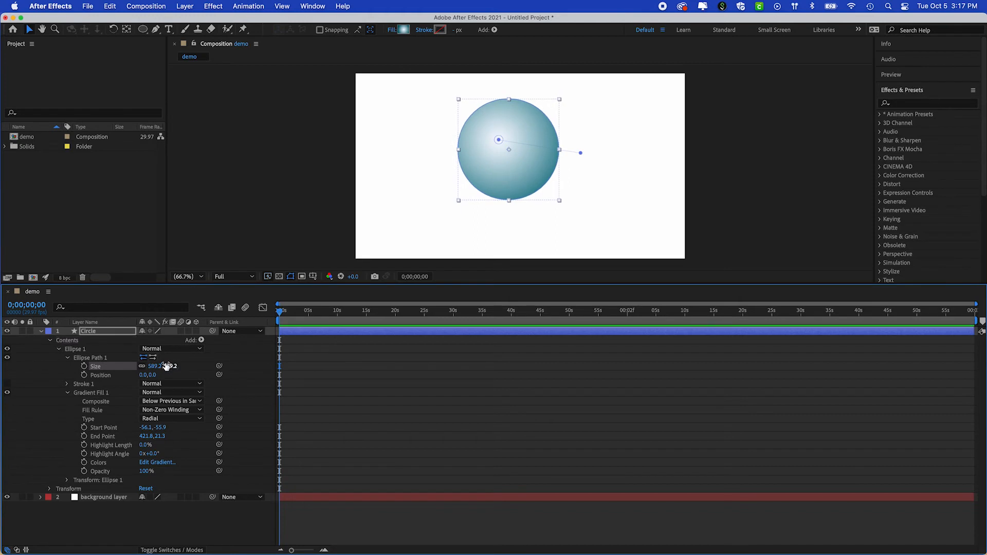
key("super+z")
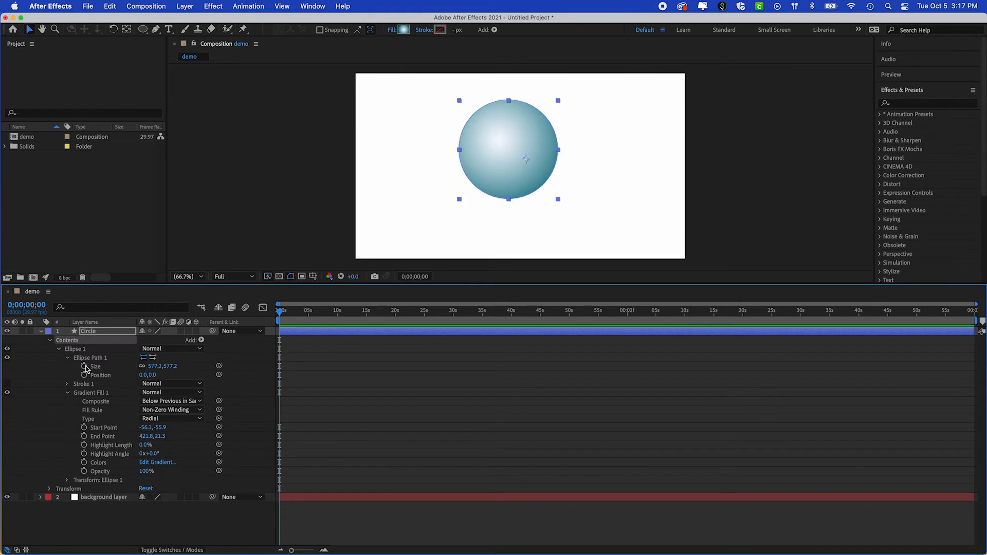
Step: Collapse the ellipse path and examine the properties of the circle's stroke
left_click(68, 358)
left_click(67, 367)
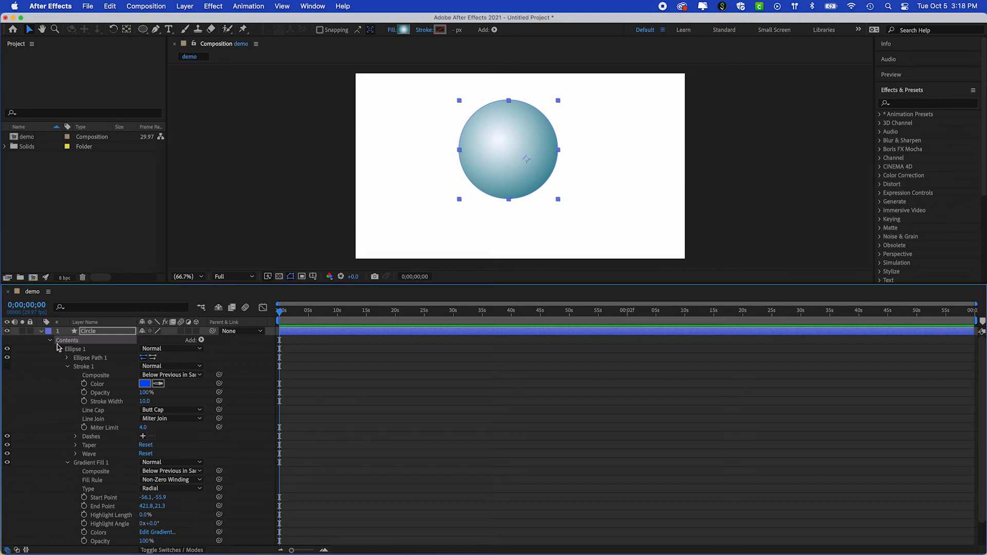
Step: Collapse the circle's stroke properties and examine the gradient fill's color settings without changing them
left_click(69, 368)
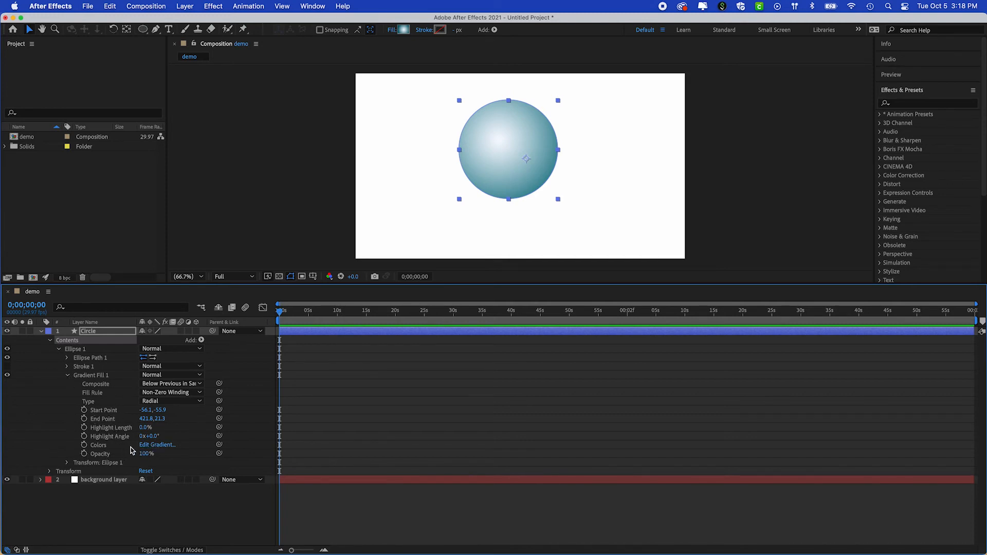
left_click(154, 446)
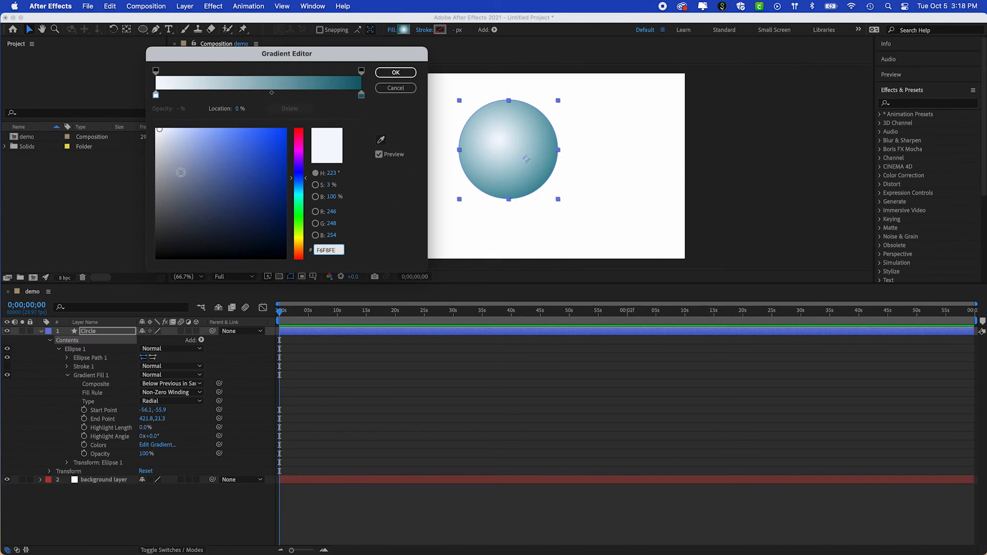
left_click(396, 88)
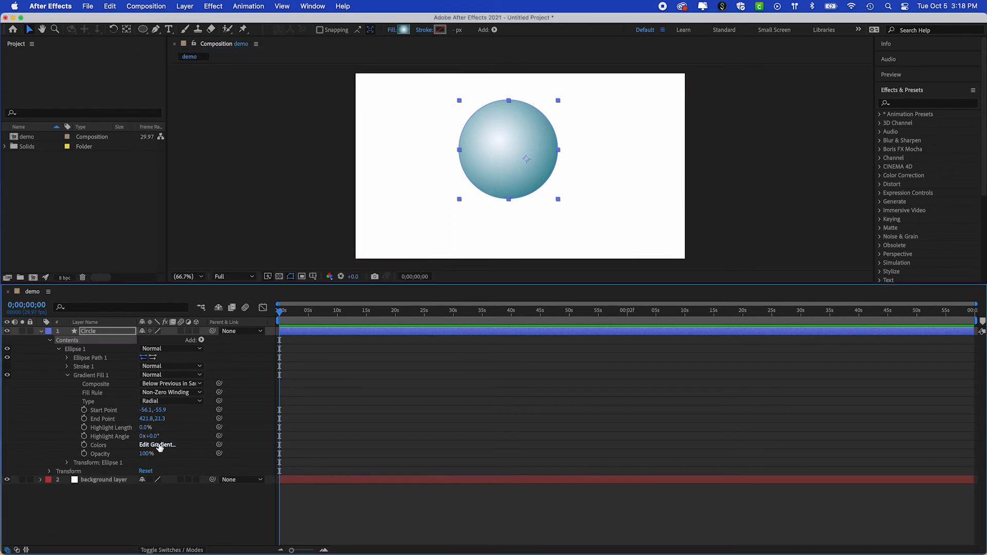
Step: Keyframe the circle's gradient fill Colors at the start and at 0;00;06;17, changing the outer color to orange F6BC2F at the second keyframe
left_click(84, 446)
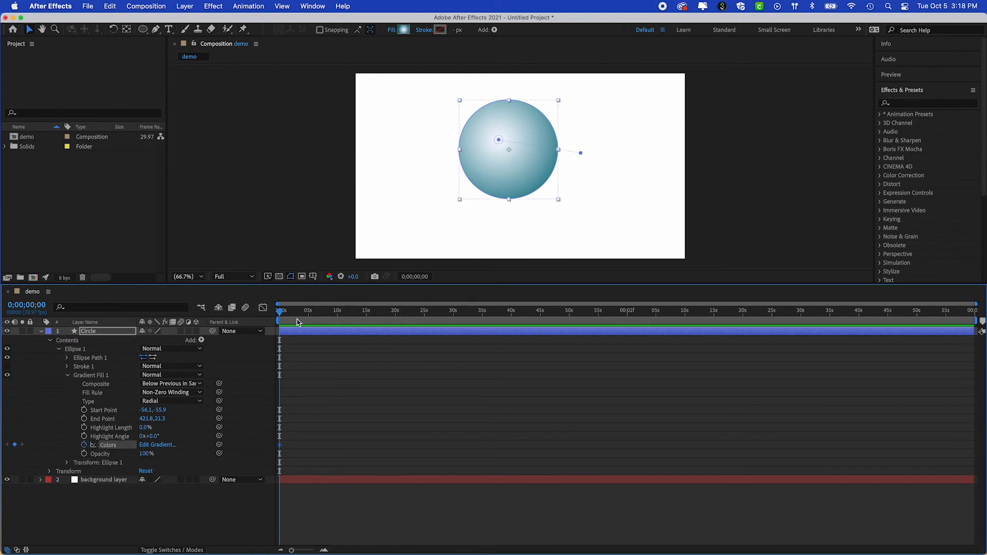
left_click_drag(281, 314, 319, 313)
left_click(157, 445)
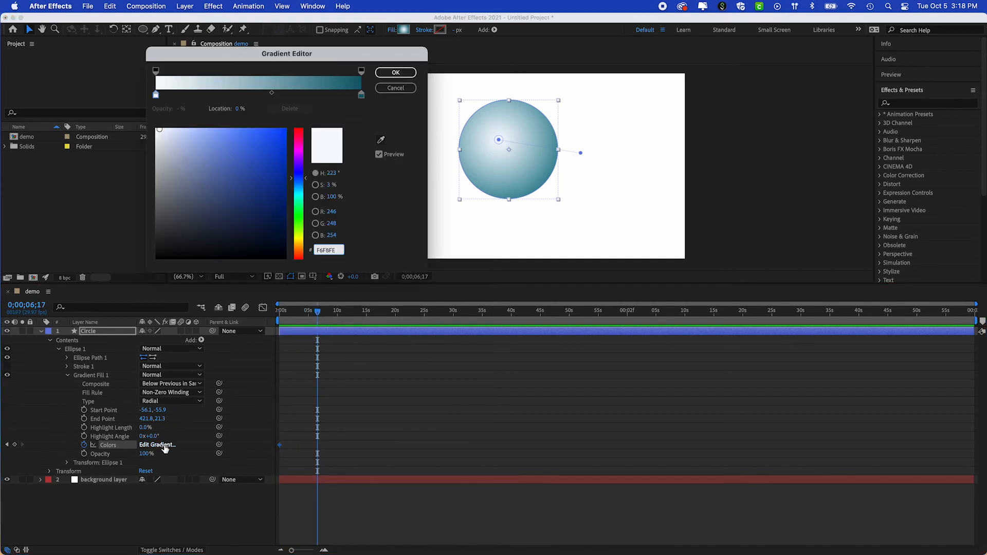
left_click(361, 94)
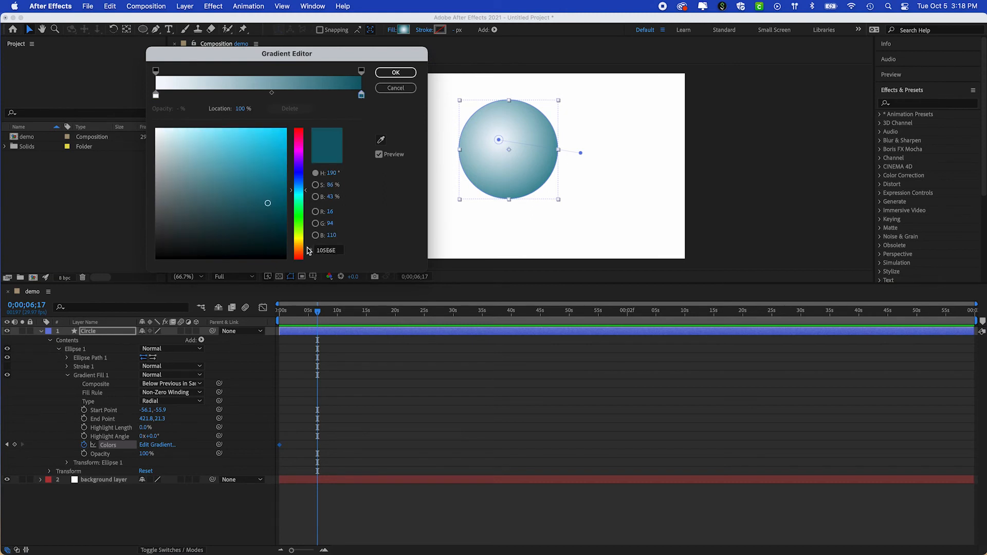
left_click(299, 244)
left_click(275, 145)
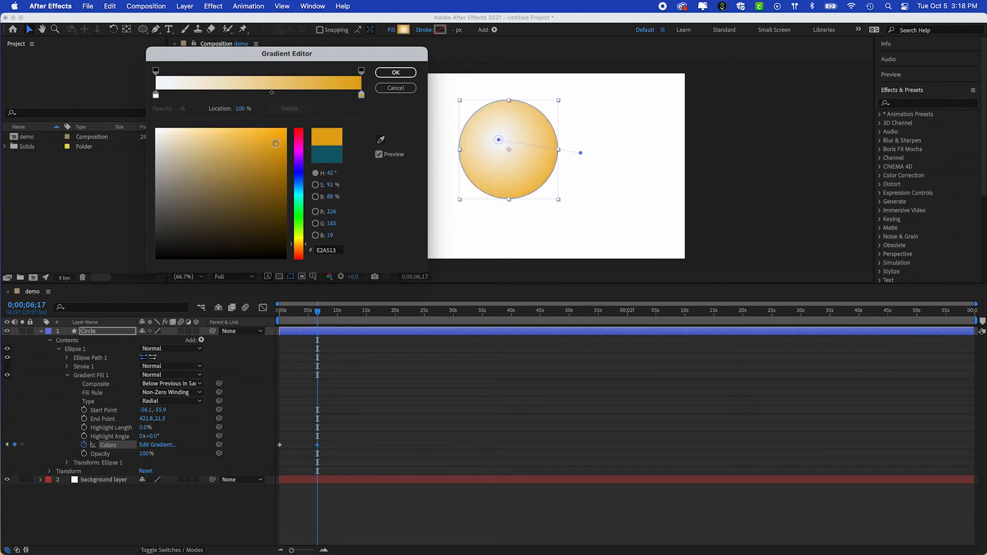
left_click_drag(261, 145, 261, 133)
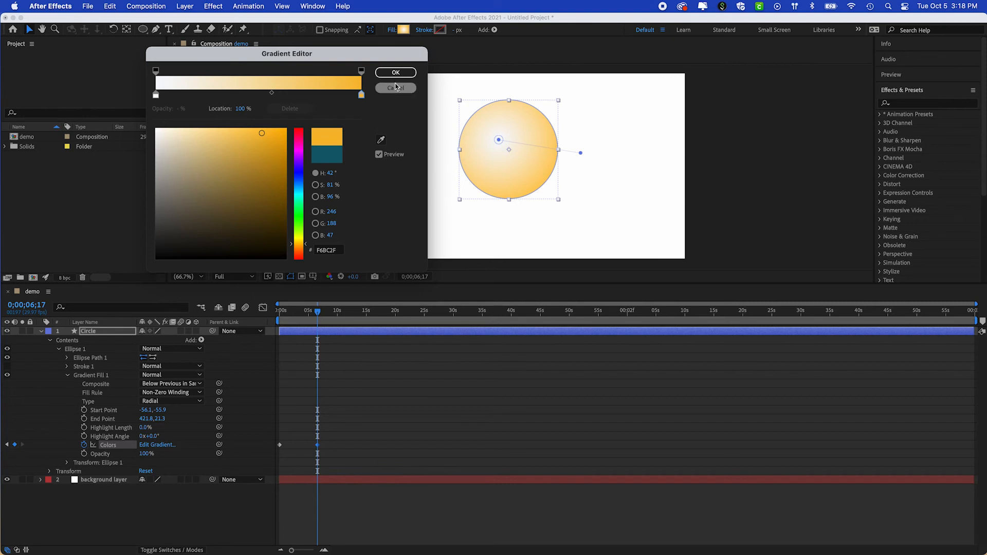
left_click(395, 72)
Step: Preview the gradient color animation from the start of the composition
left_click_drag(317, 314, 267, 323)
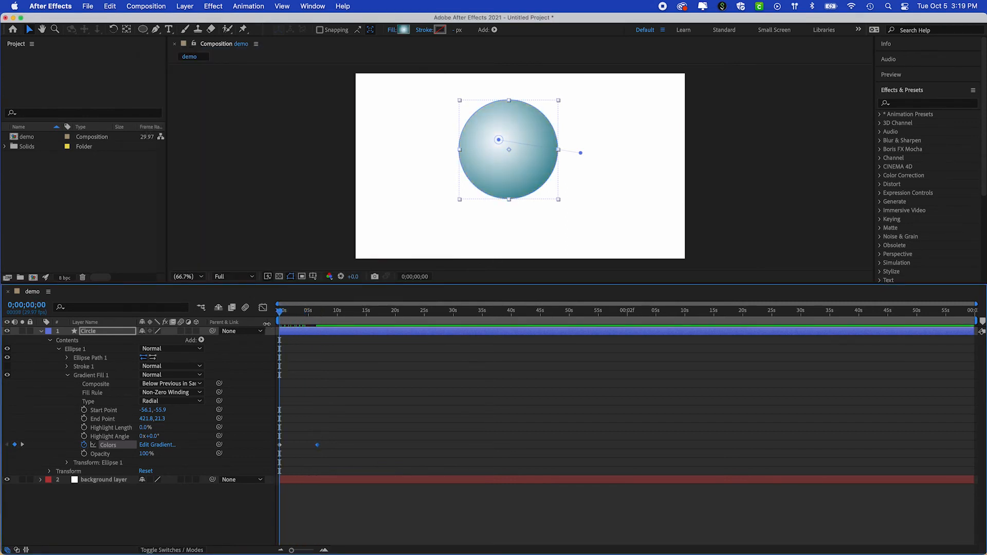
key("space")
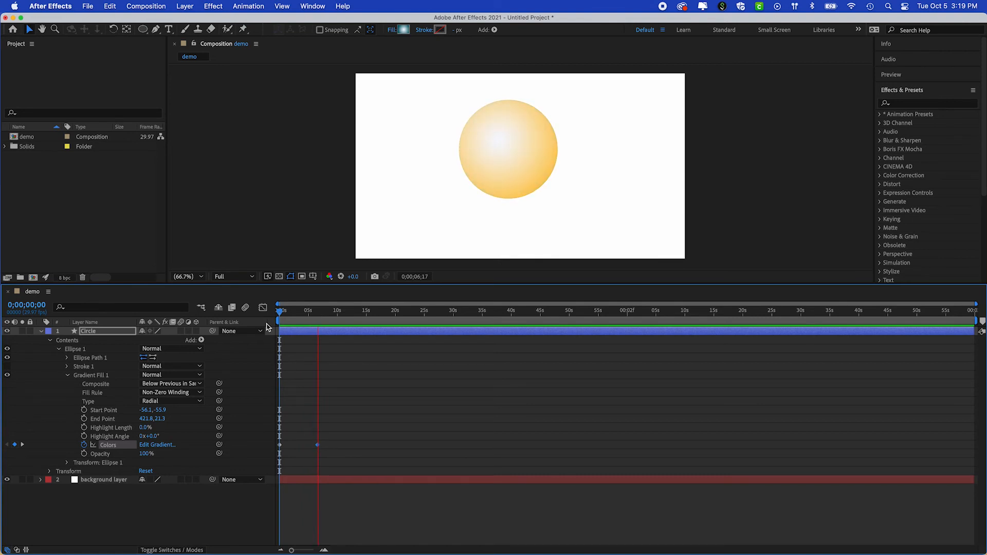
key("space")
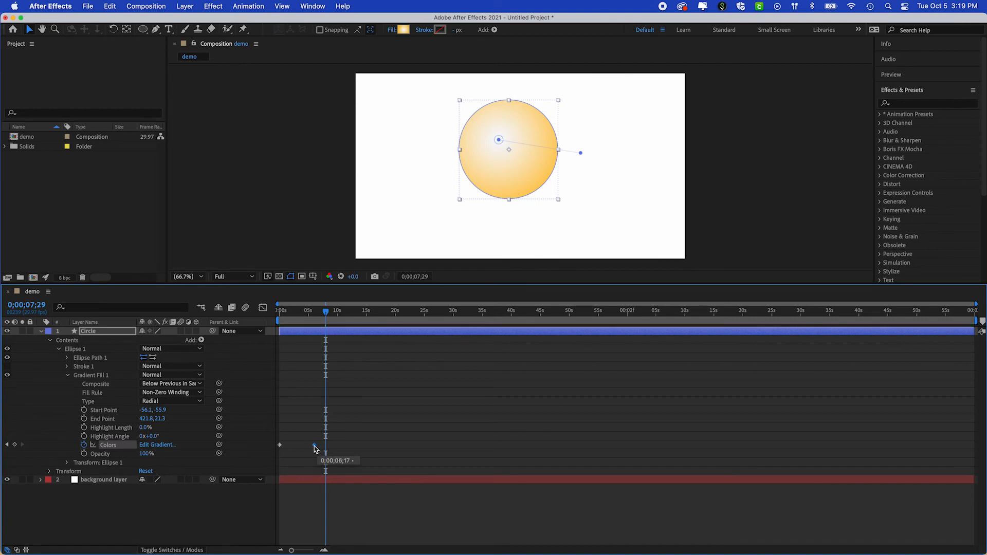
Step: Move the second Colors keyframe earlier to about 3 seconds and preview the color change from the start
left_click_drag(317, 445, 300, 447)
left_click_drag(325, 315, 278, 315)
key("space")
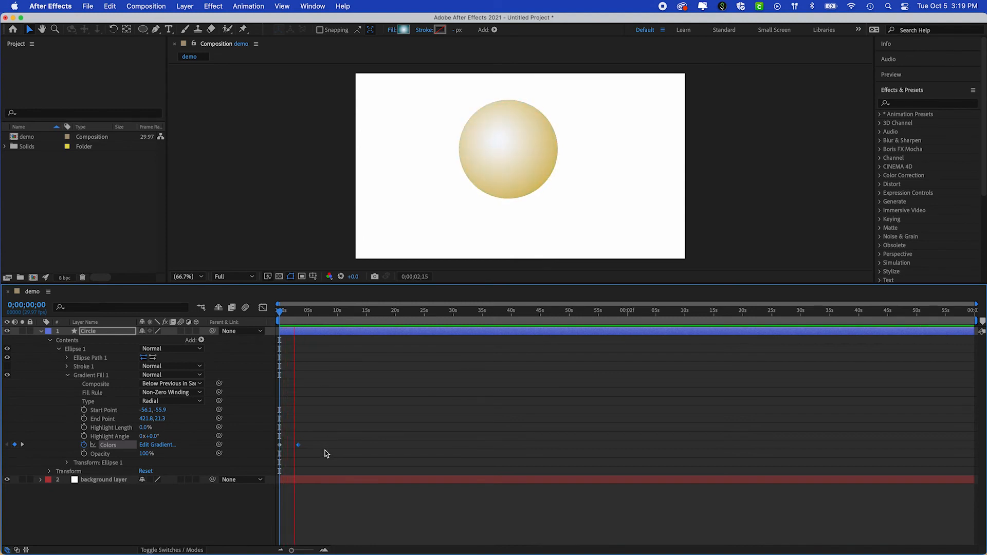
key("space")
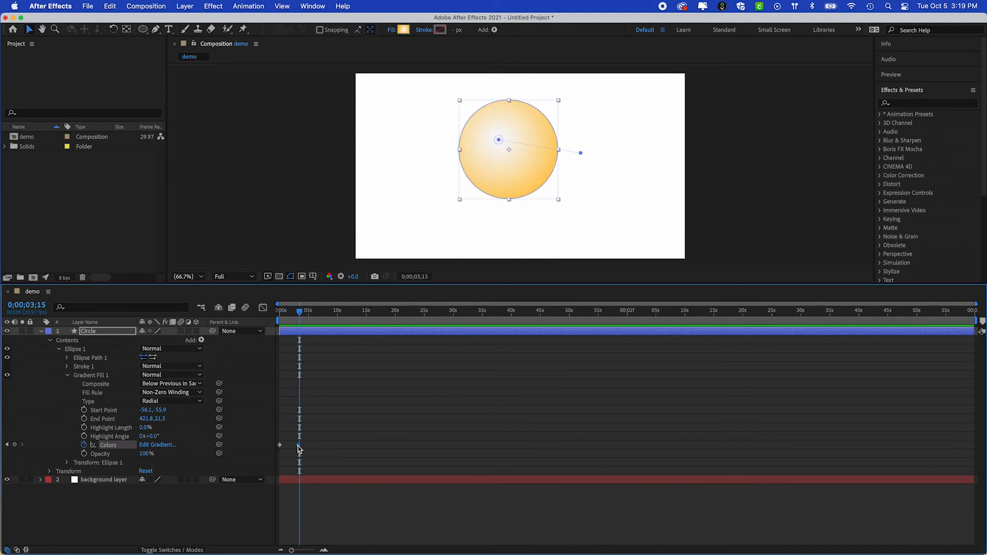
Step: Try the second Colors keyframe at 0;00;15;08 with a preview, and return it to about 3 seconds
left_click_drag(298, 447, 368, 448)
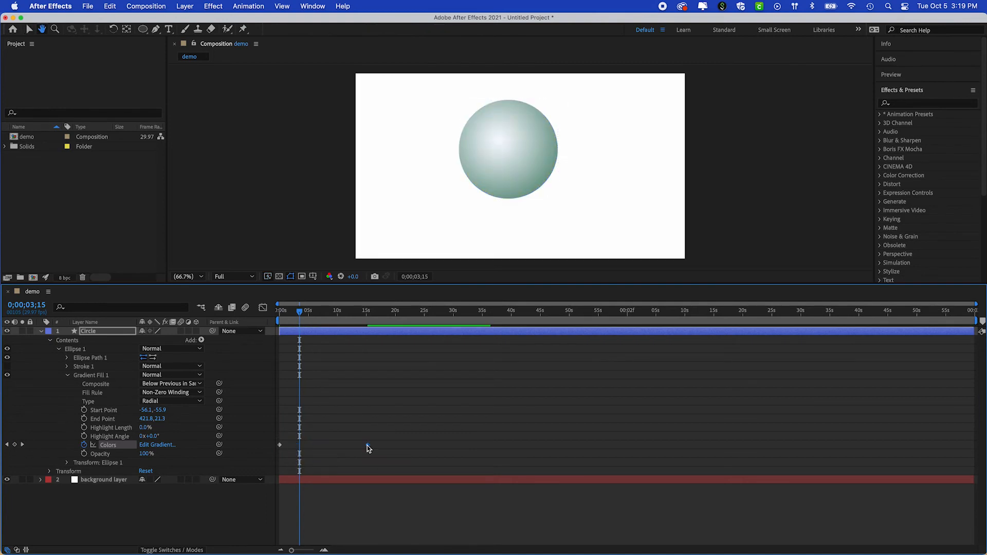
key("space")
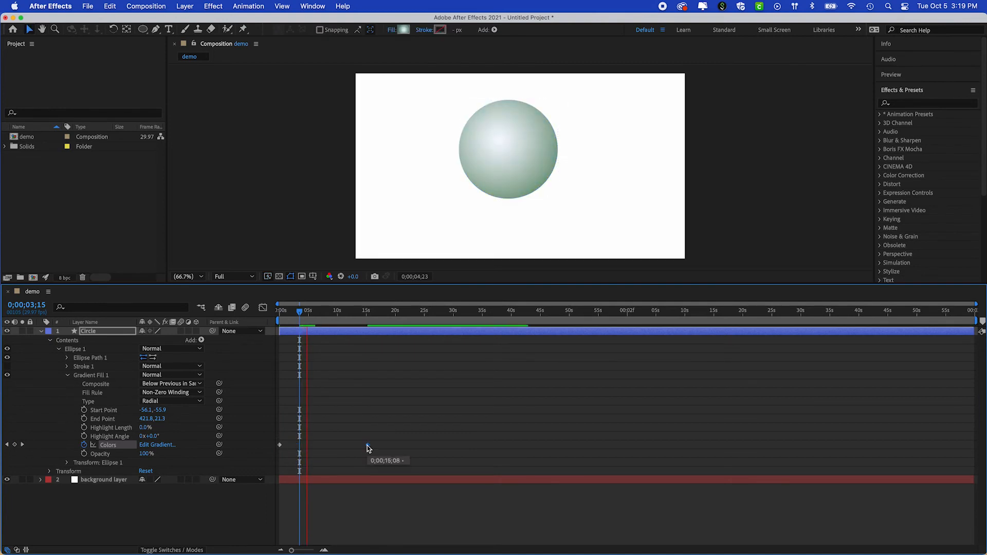
left_click_drag(368, 448, 297, 445)
left_click_drag(312, 313, 279, 315)
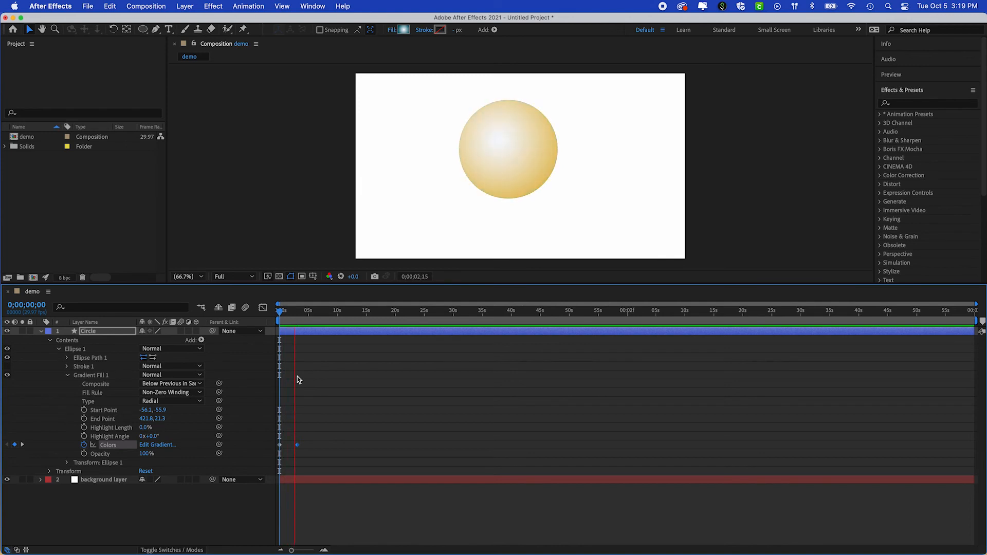
Step: Scrub through the color change, return to the start, and move the second Colors keyframe to about 33 seconds
left_click_drag(301, 311, 358, 315)
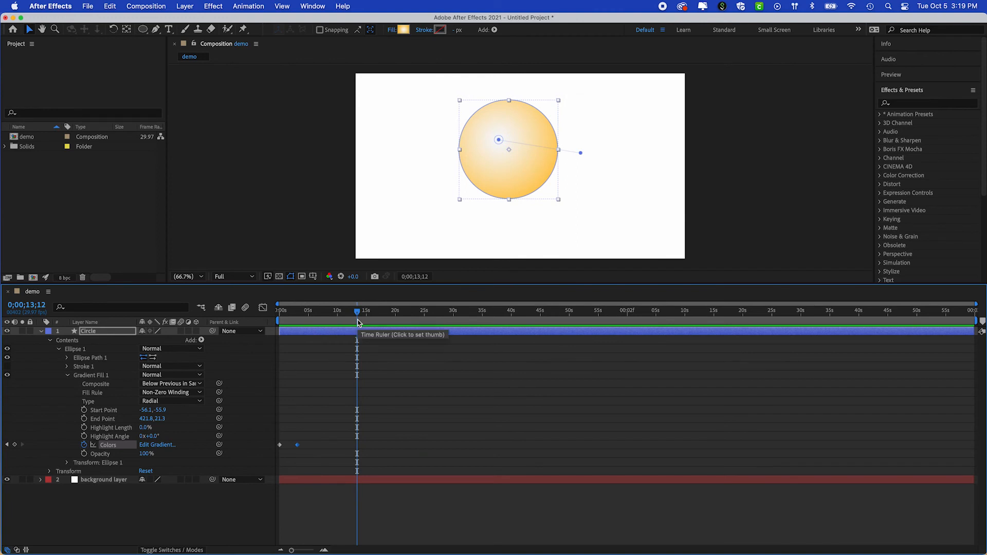
left_click_drag(358, 312, 321, 323)
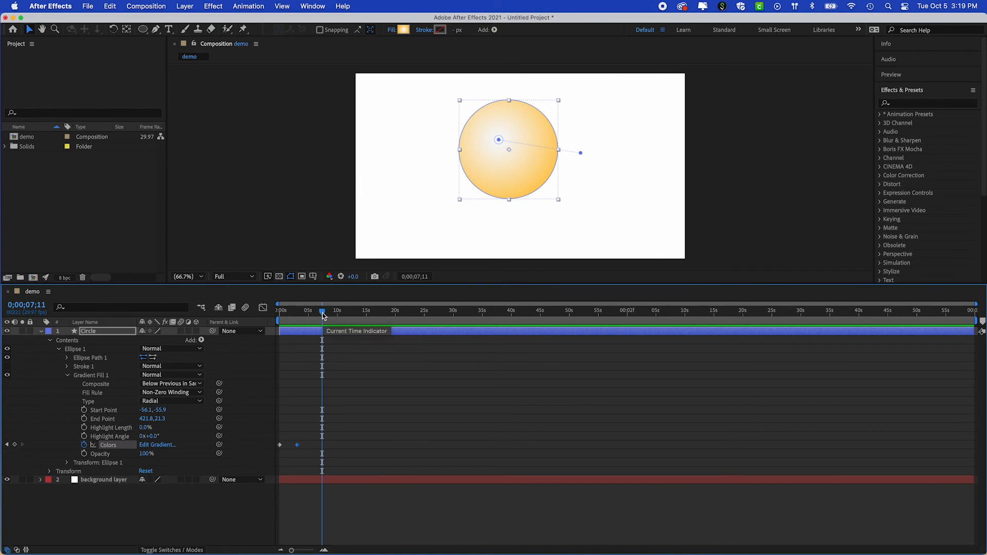
key("Home")
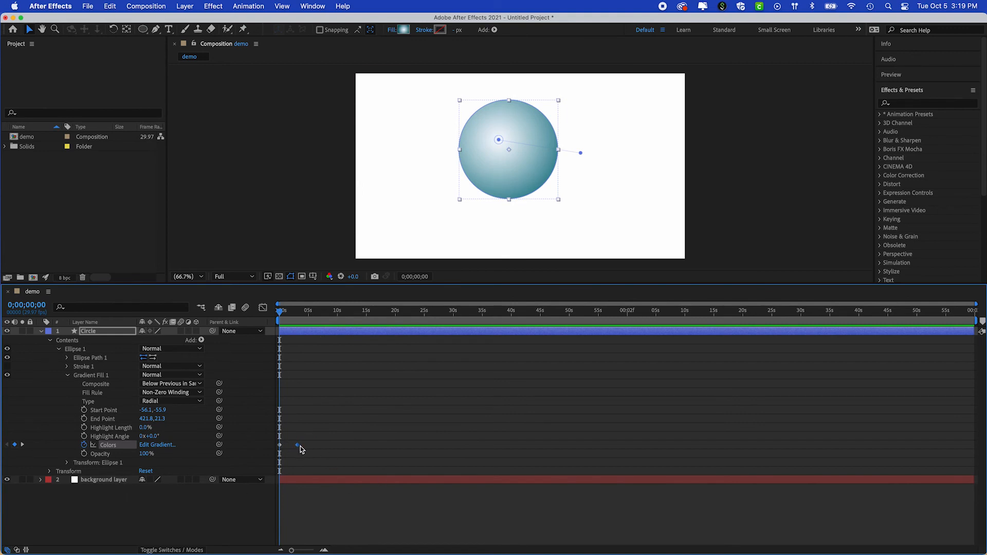
left_click_drag(296, 445, 473, 445)
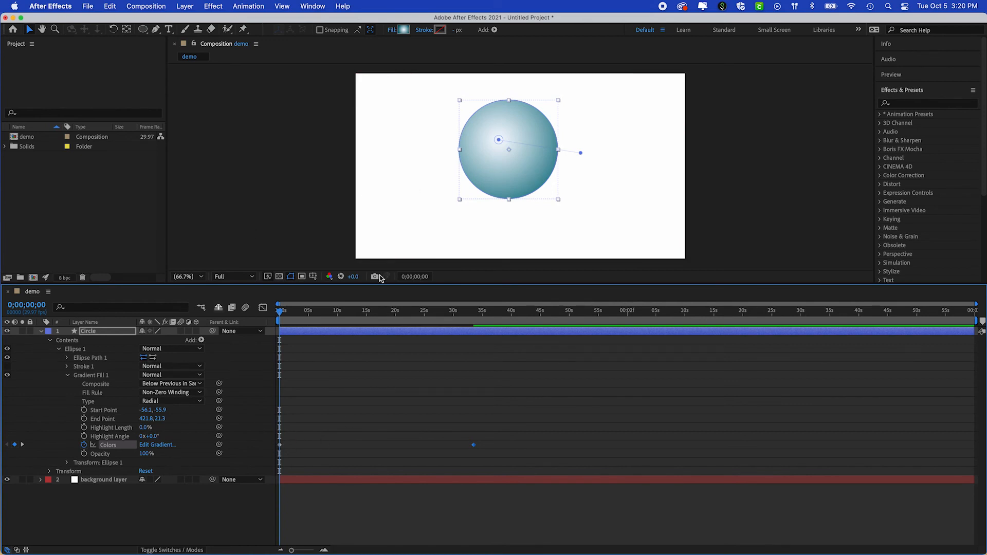
Step: Collapse the gradient fill and examine the Transform properties of the Ellipse 1 group
left_click(69, 375)
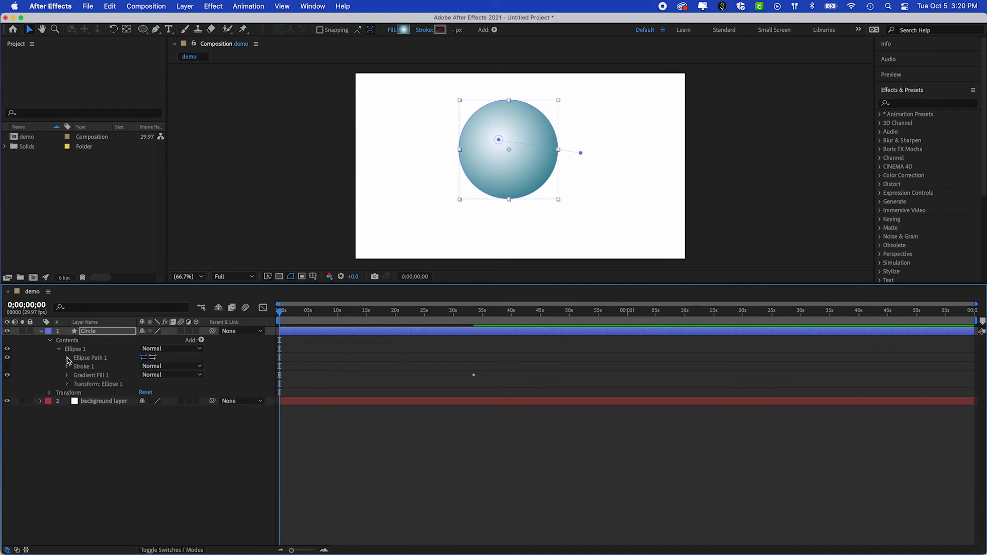
left_click(67, 384)
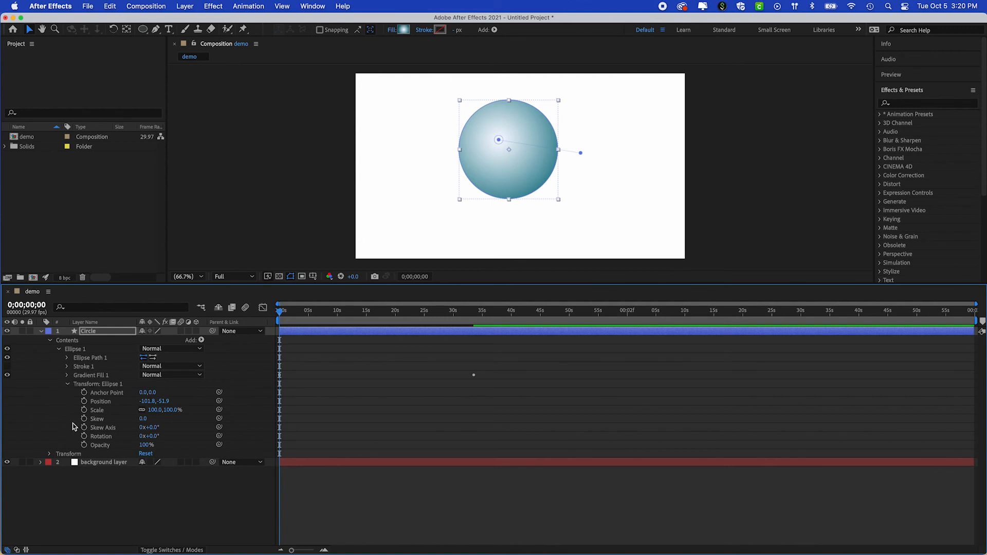
left_click(69, 385)
left_click(69, 385)
left_click(68, 384)
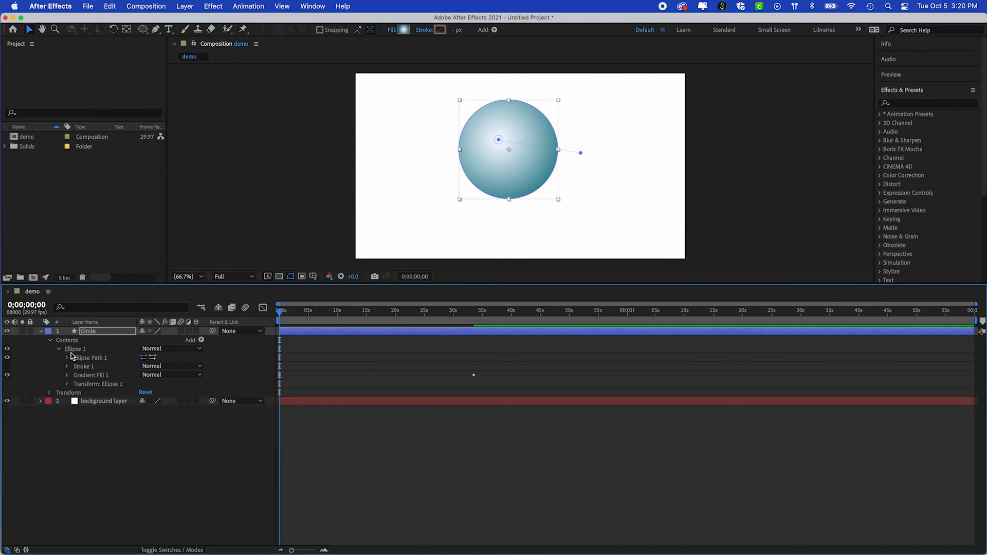
Step: Compare the Circle layer's own Transform properties with those of its Ellipse 1 group, leaving both sets expanded
left_click(49, 394)
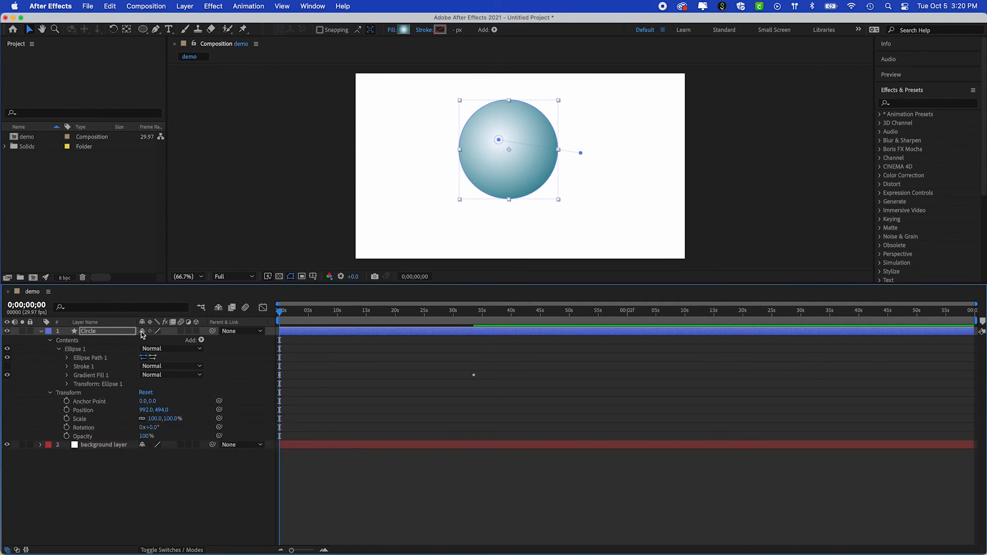
left_click(50, 394)
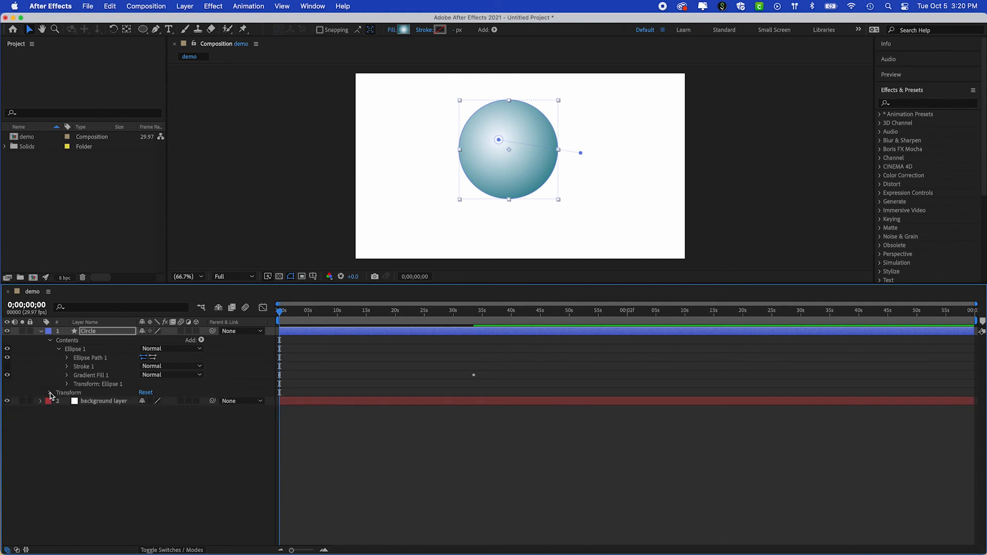
left_click(50, 394)
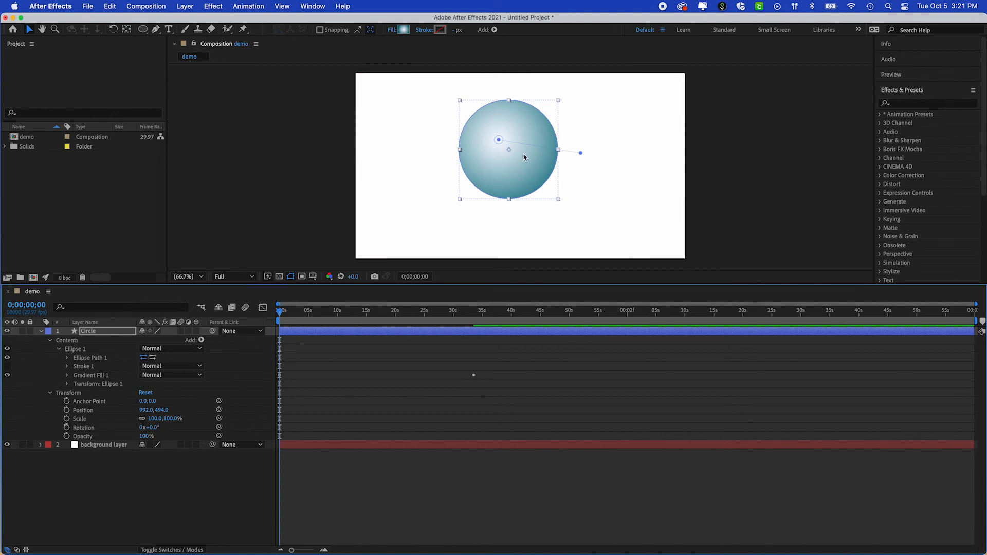
left_click(75, 350)
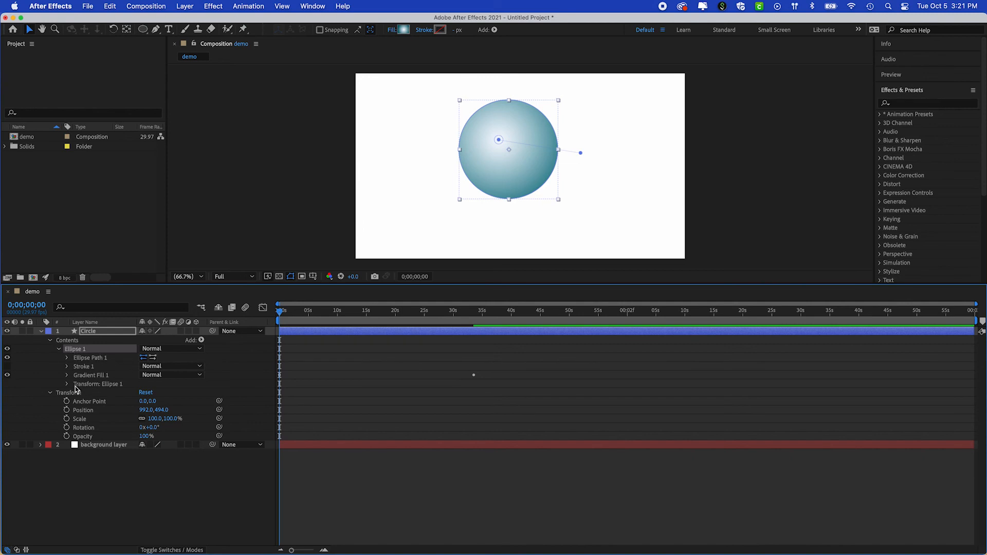
right_click(78, 352)
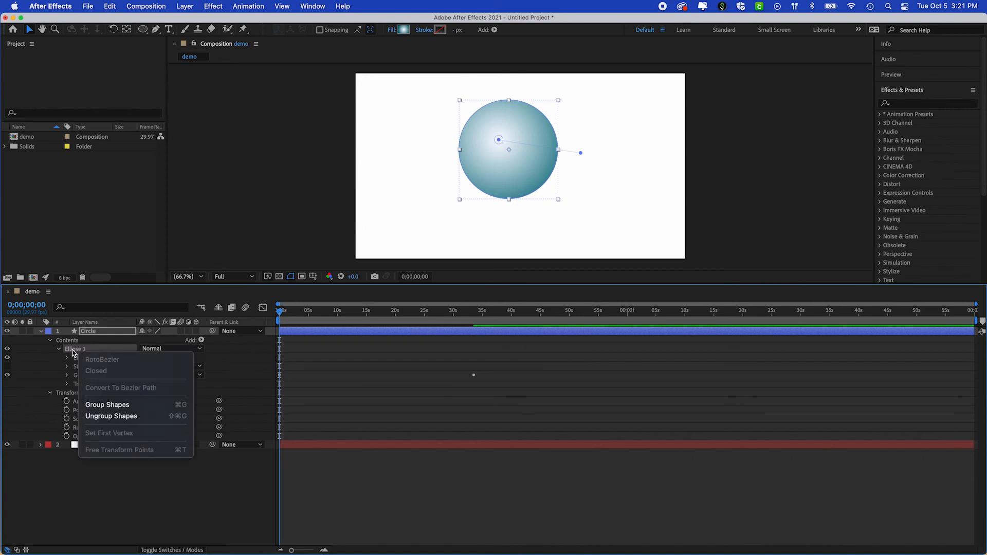
left_click(72, 353)
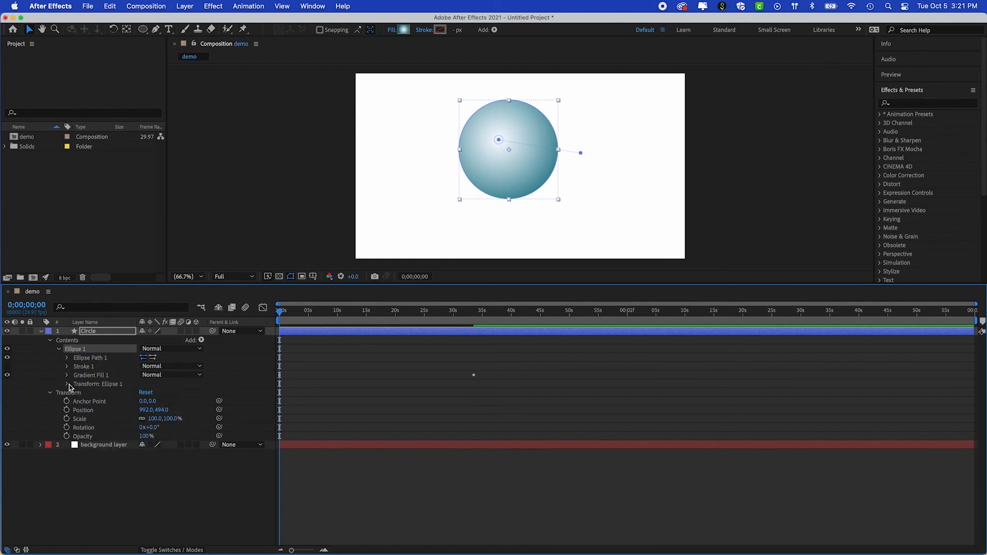
left_click(68, 385)
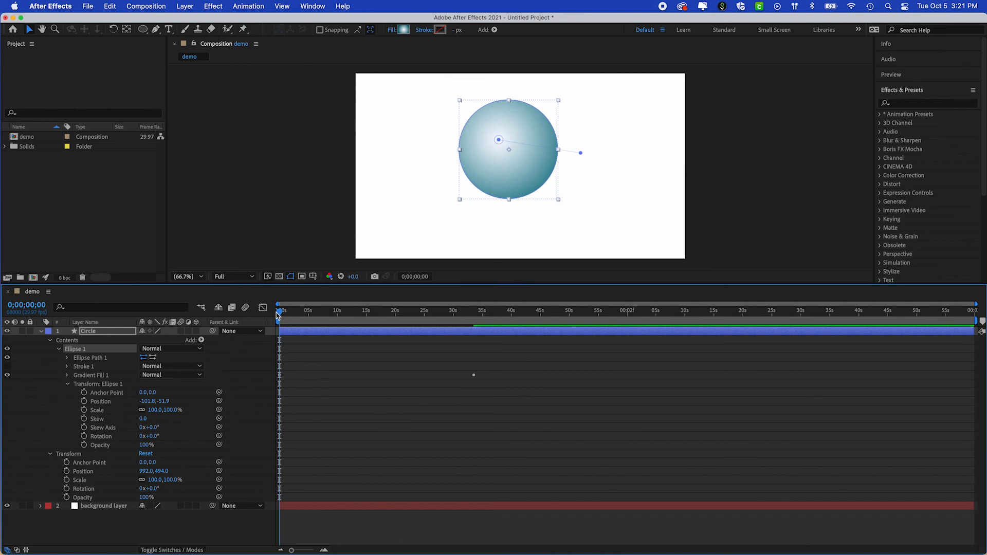
Step: At time zero, keyframe Ellipse 1's Position and Scale, shrinking it to about 30.2% and placing it off-canvas at about -1119.7, -341.3
mouse_move(276, 314)
left_mouse_down()
mouse_move(288, 314)
mouse_move(279, 316)
left_mouse_up()
left_click(84, 401)
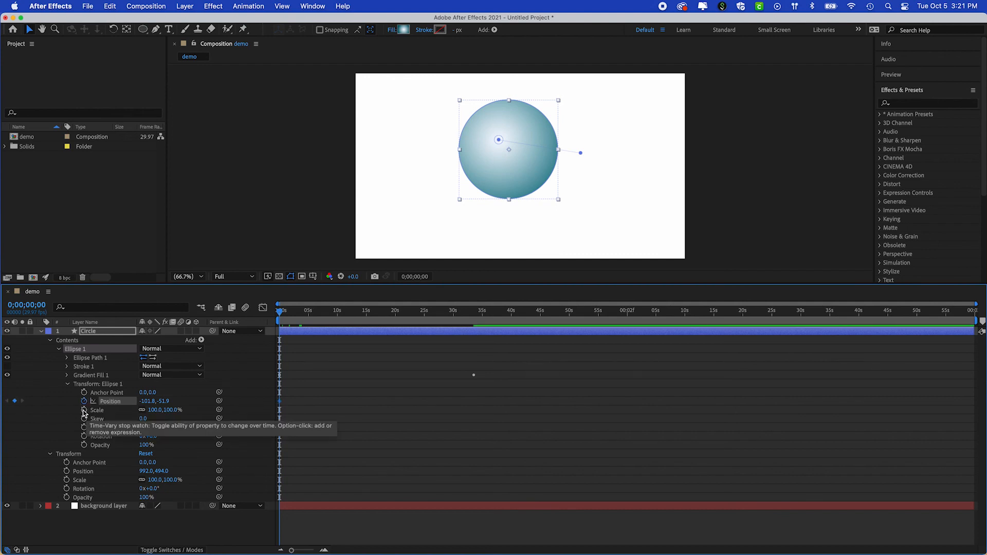
left_click(84, 410)
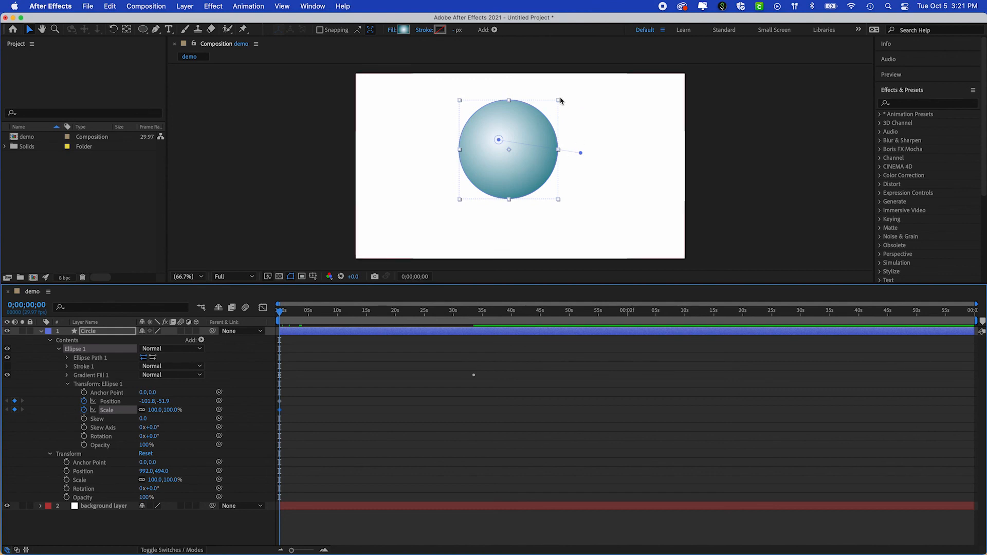
left_click_drag(559, 103, 342, 109)
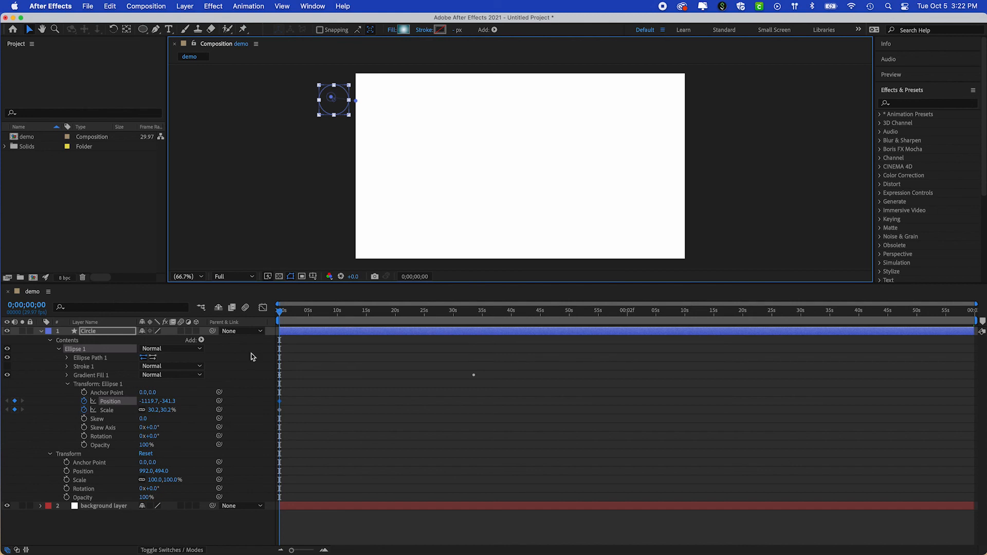
Step: At 0;00;09;17, move the small circle onto the canvas at about 386.0, 193.6 to add a second Position keyframe
left_click_drag(280, 312, 337, 312)
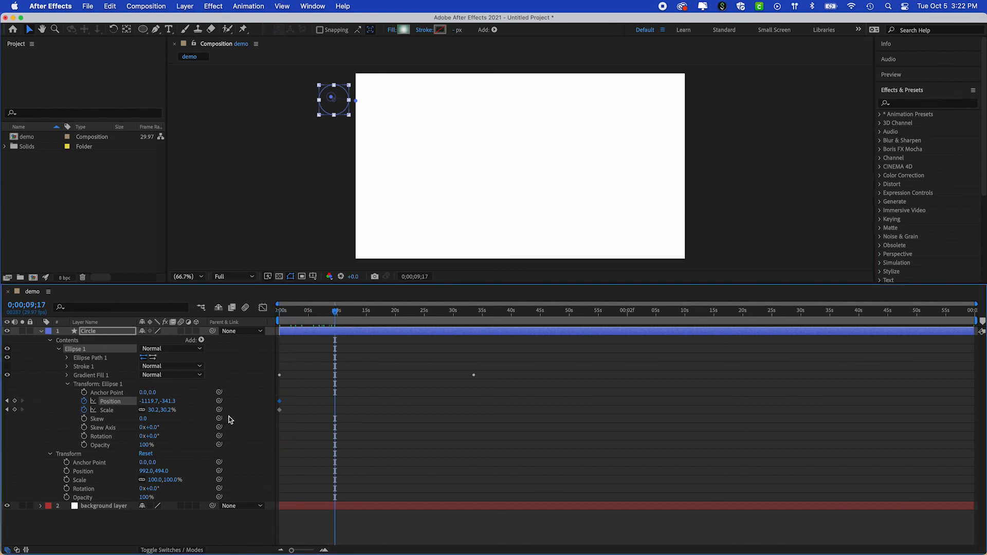
left_click_drag(334, 102, 591, 198)
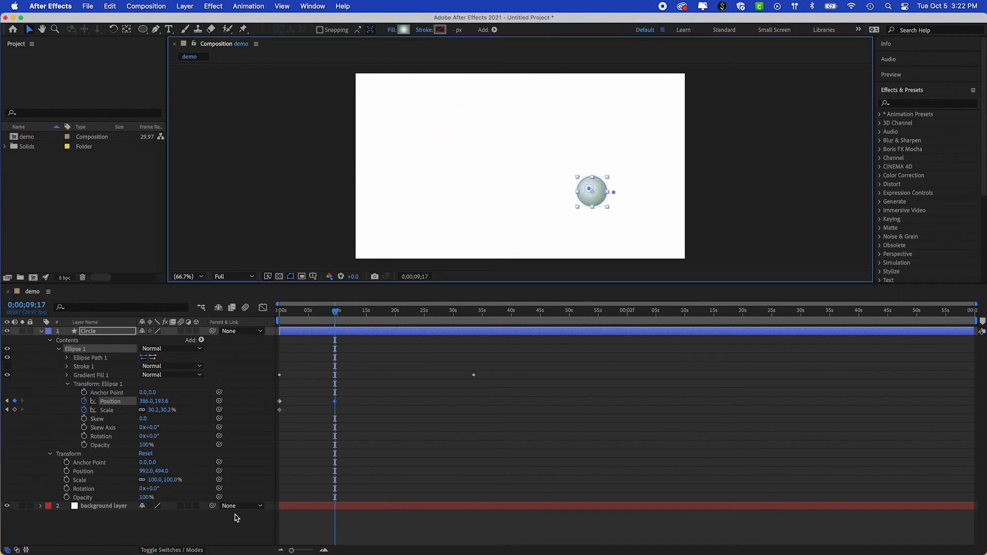
Step: At 0;00;09;17, enlarge Ellipse 1 to about 138.2% scale and adjust its position to about 380.0, 129.6
left_click_drag(150, 402, 147, 404)
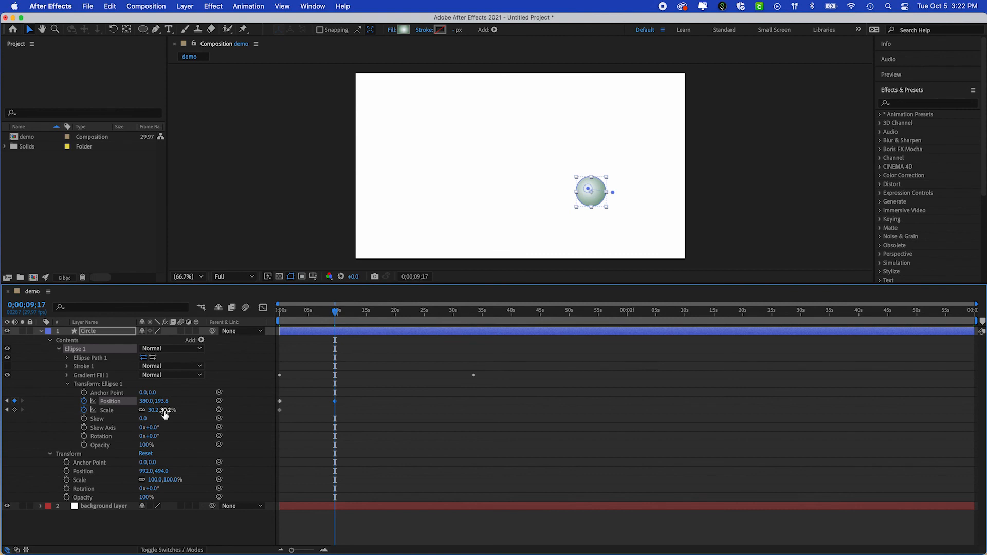
left_click_drag(164, 414, 208, 402)
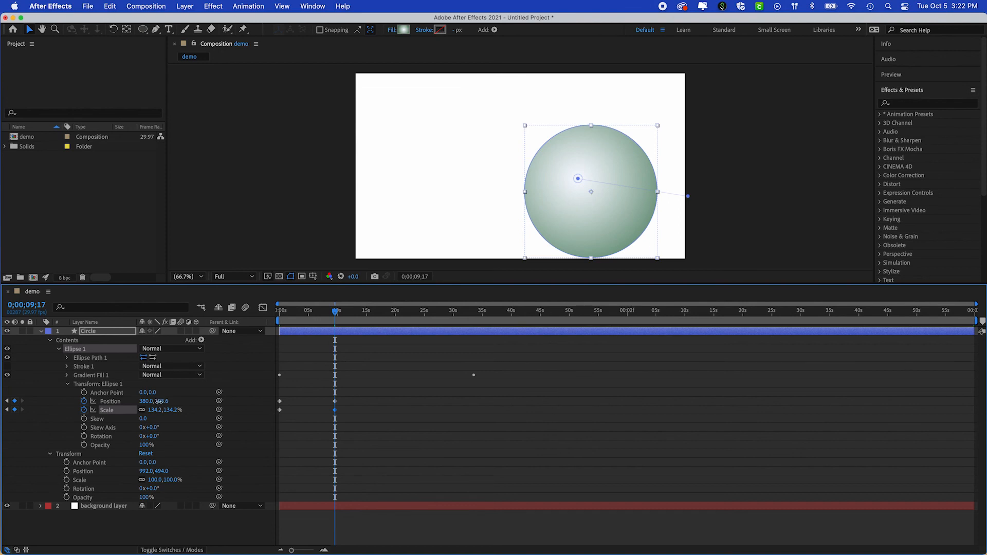
mouse_move(162, 404)
left_mouse_down()
mouse_move(119, 410)
mouse_move(199, 411)
mouse_move(177, 411)
left_mouse_up()
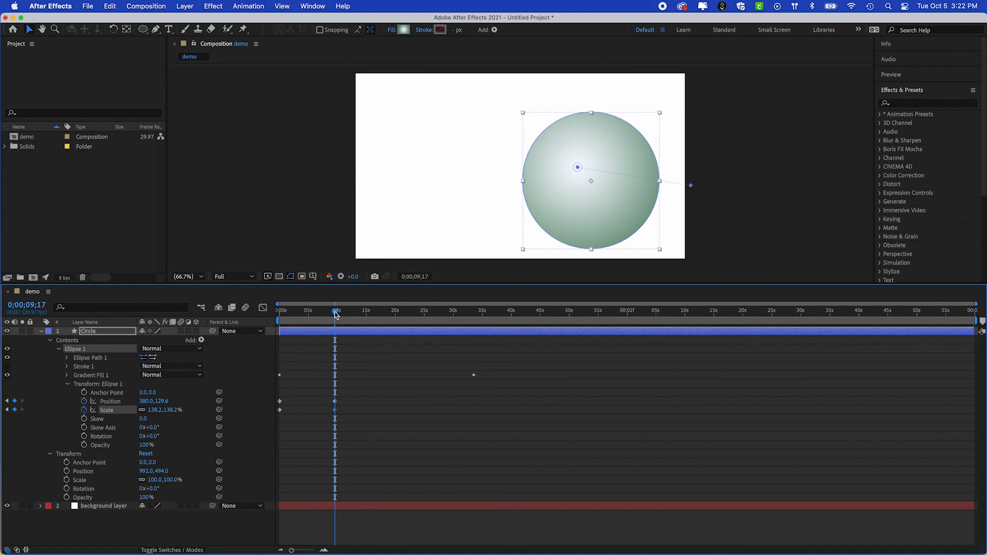
Step: Preview the circle's position and scale animation from time zero, stopping just past the second pair of keyframes
left_click_drag(335, 313, 304, 317)
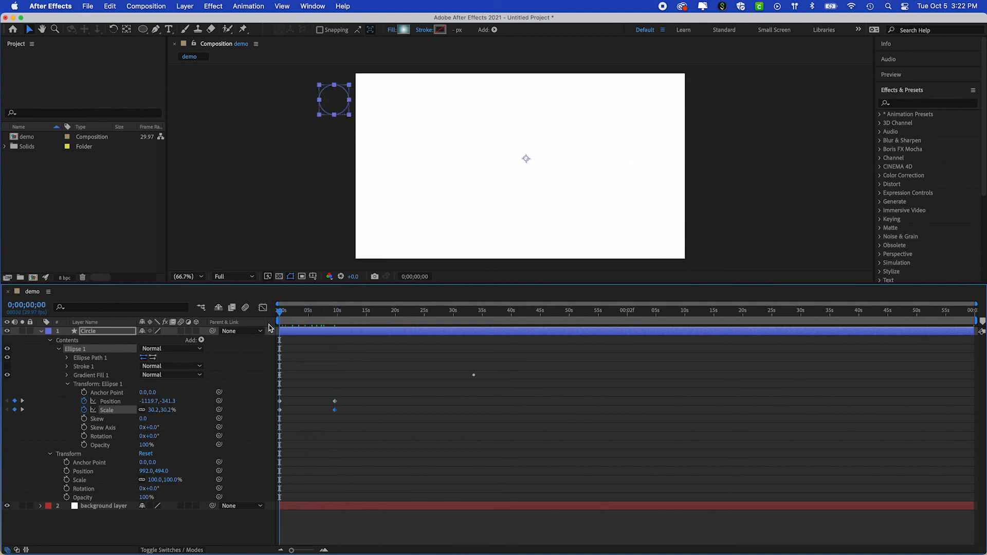
key("space")
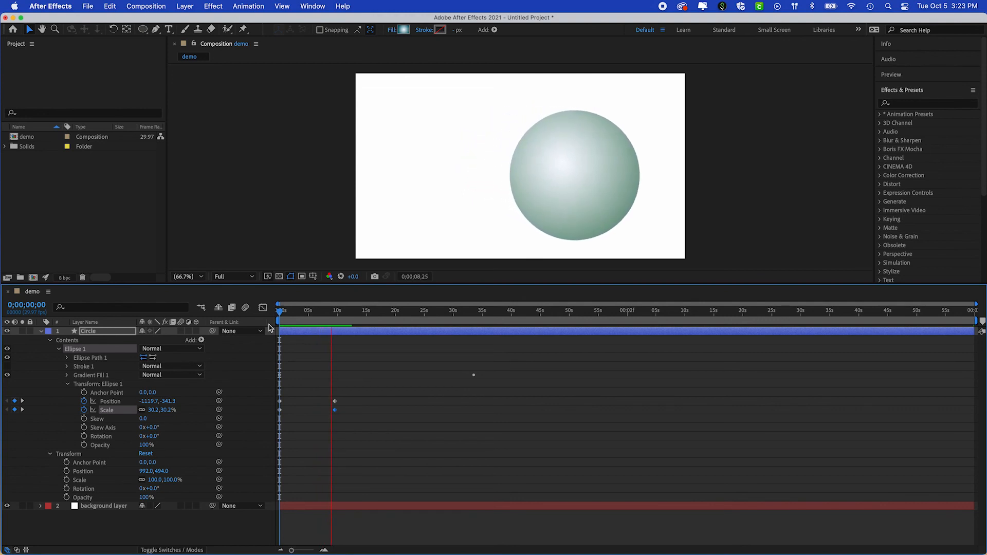
key("space")
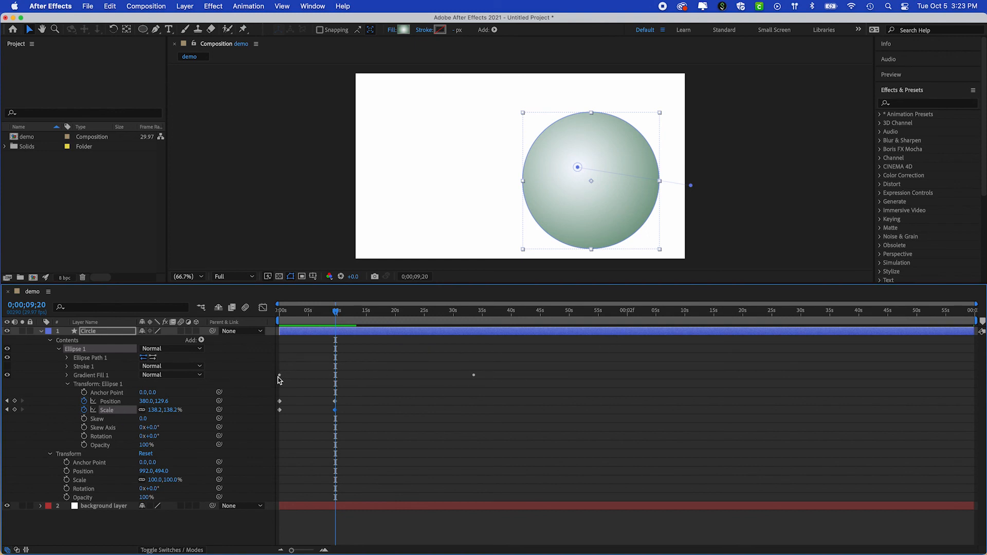
Step: Move Gradient Fill 1's second Colors keyframe earlier to line up with the second Position and Scale keyframes, and preview the animation from time zero
left_click(67, 376)
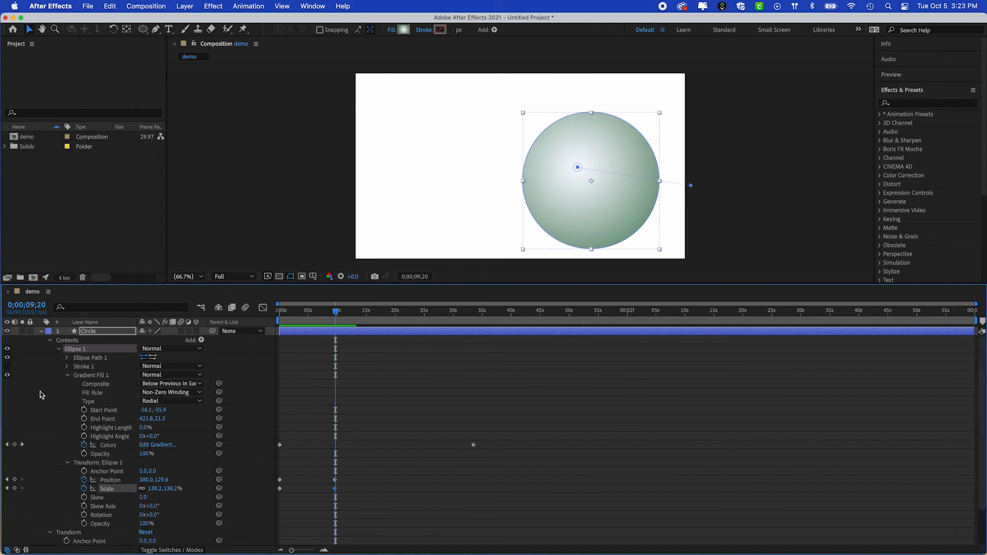
left_click_drag(473, 446, 338, 456)
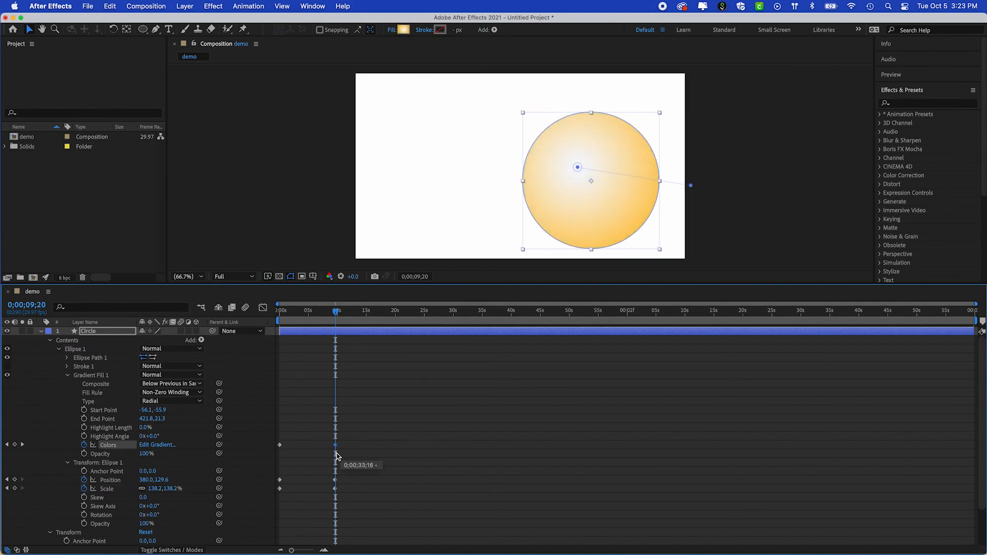
key("Home")
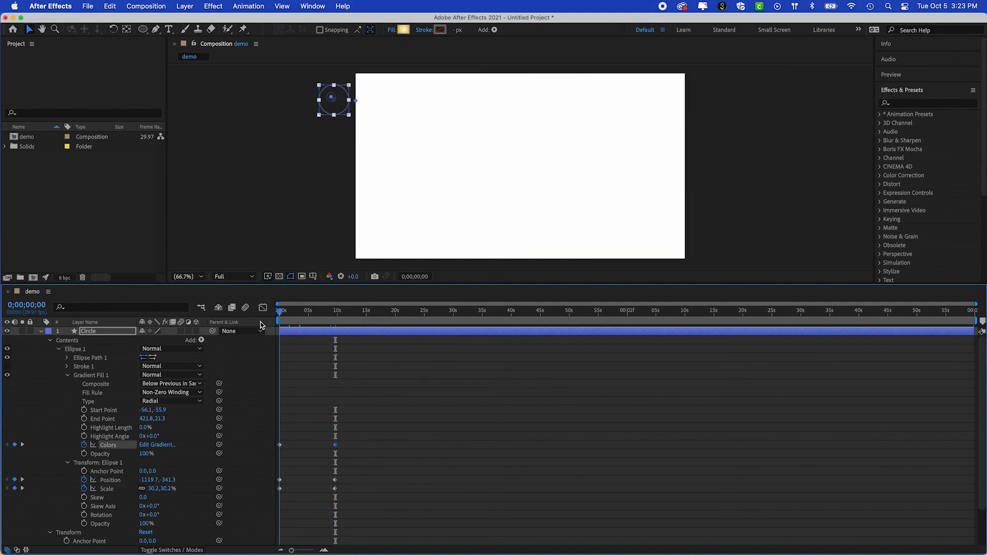
key("space")
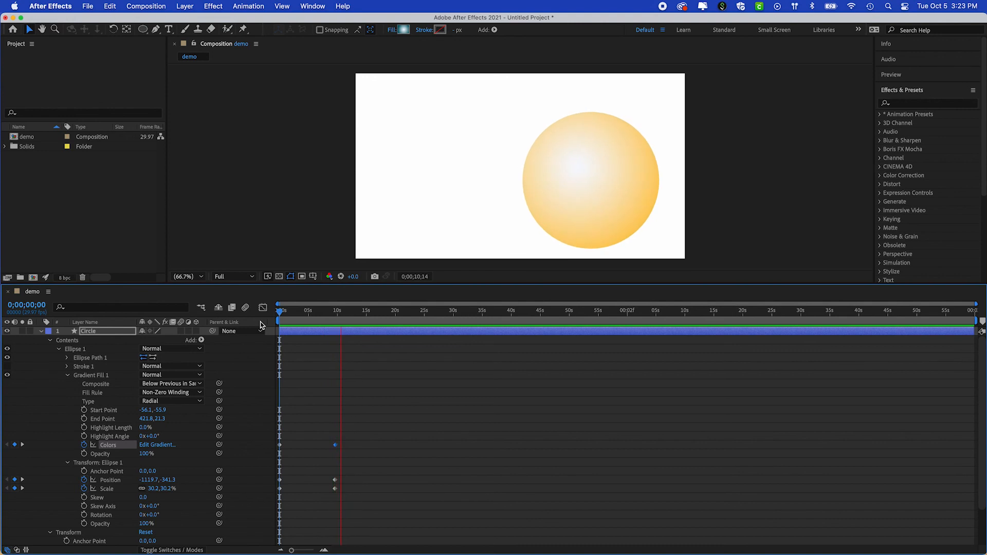
key("space")
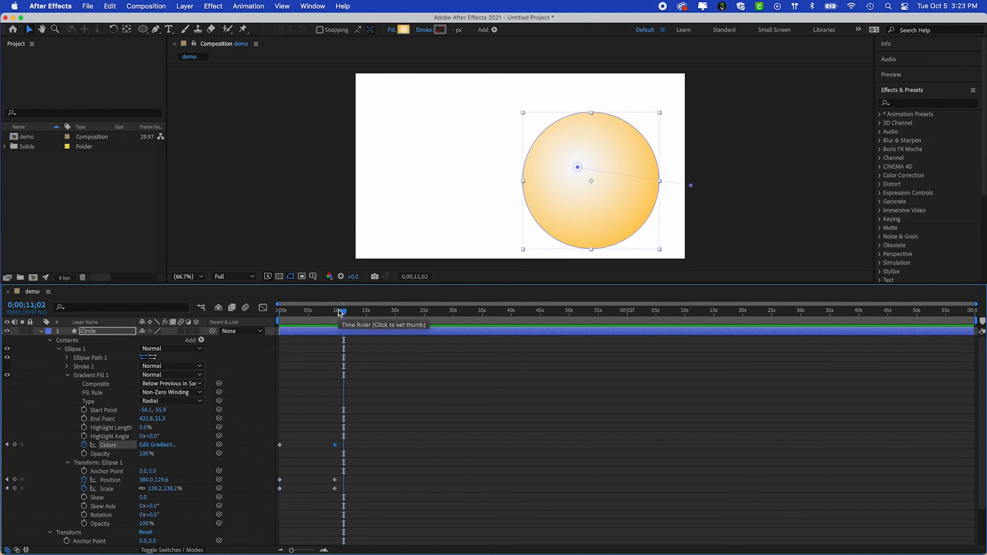